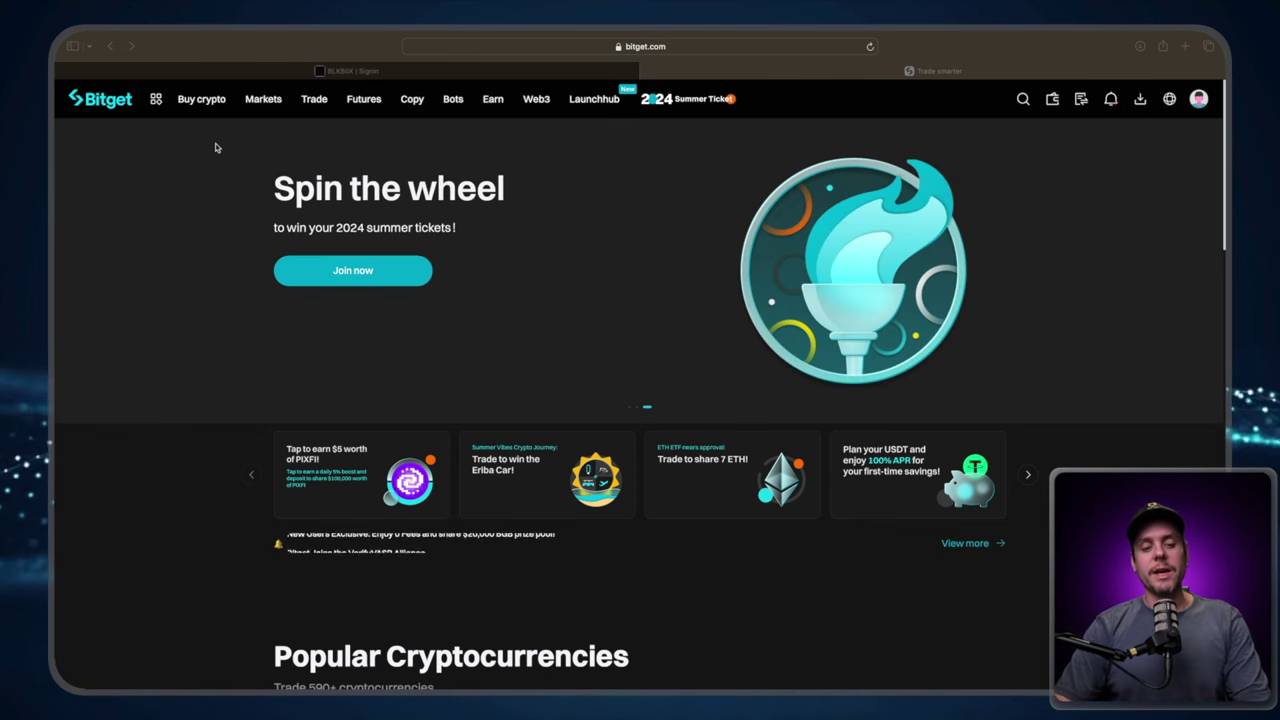
# Step: Open the sub-accounts management page of the Bitget main account
pyautogui.click(108, 103)
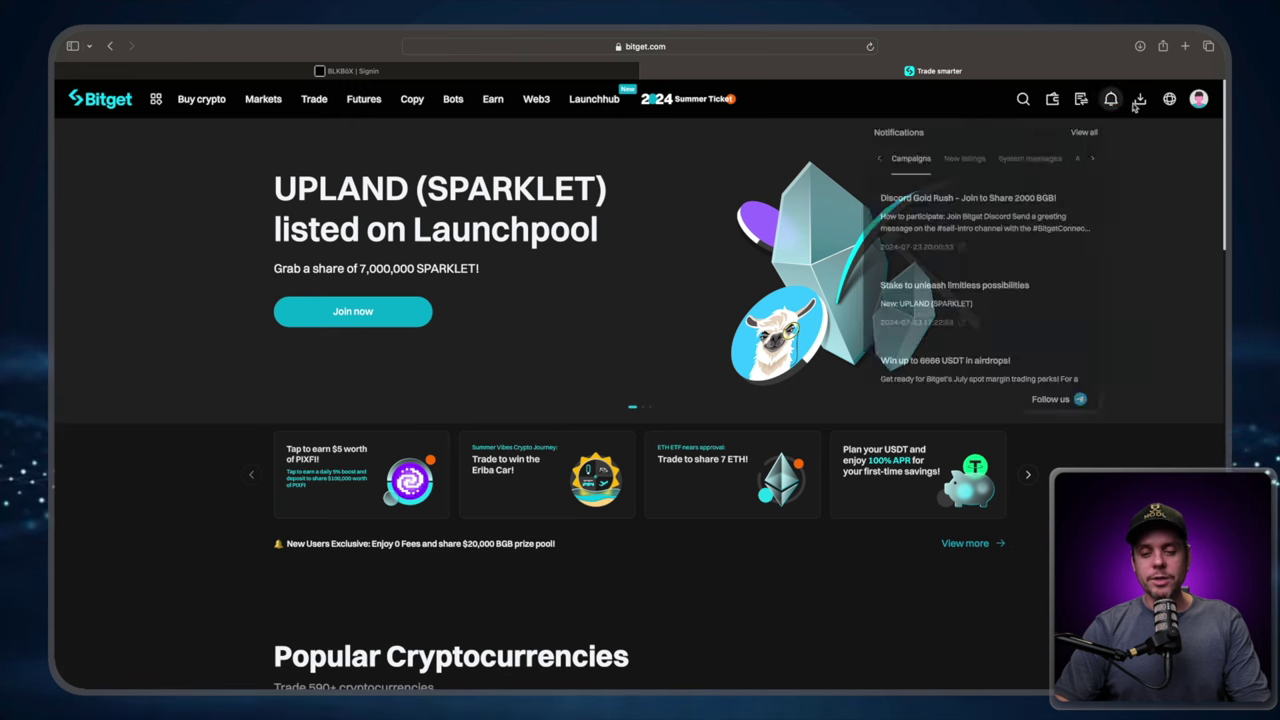
pyautogui.moveTo(1198, 100)
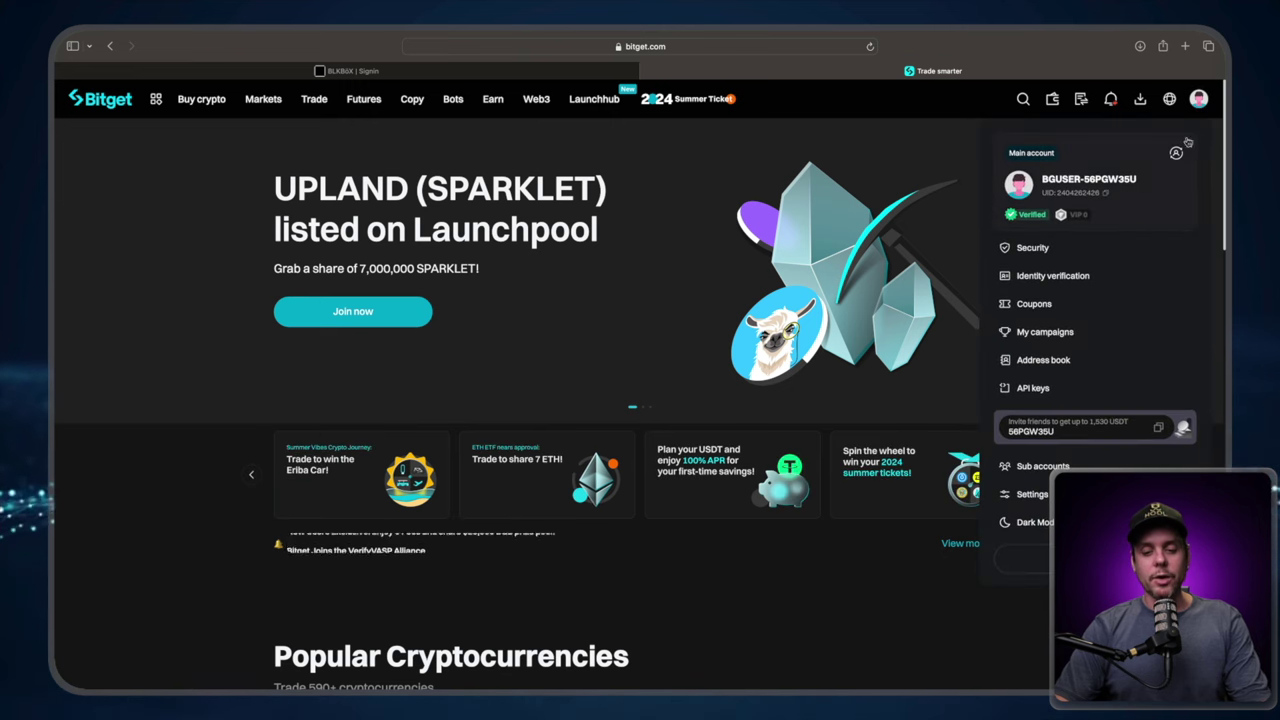
pyautogui.click(1033, 470)
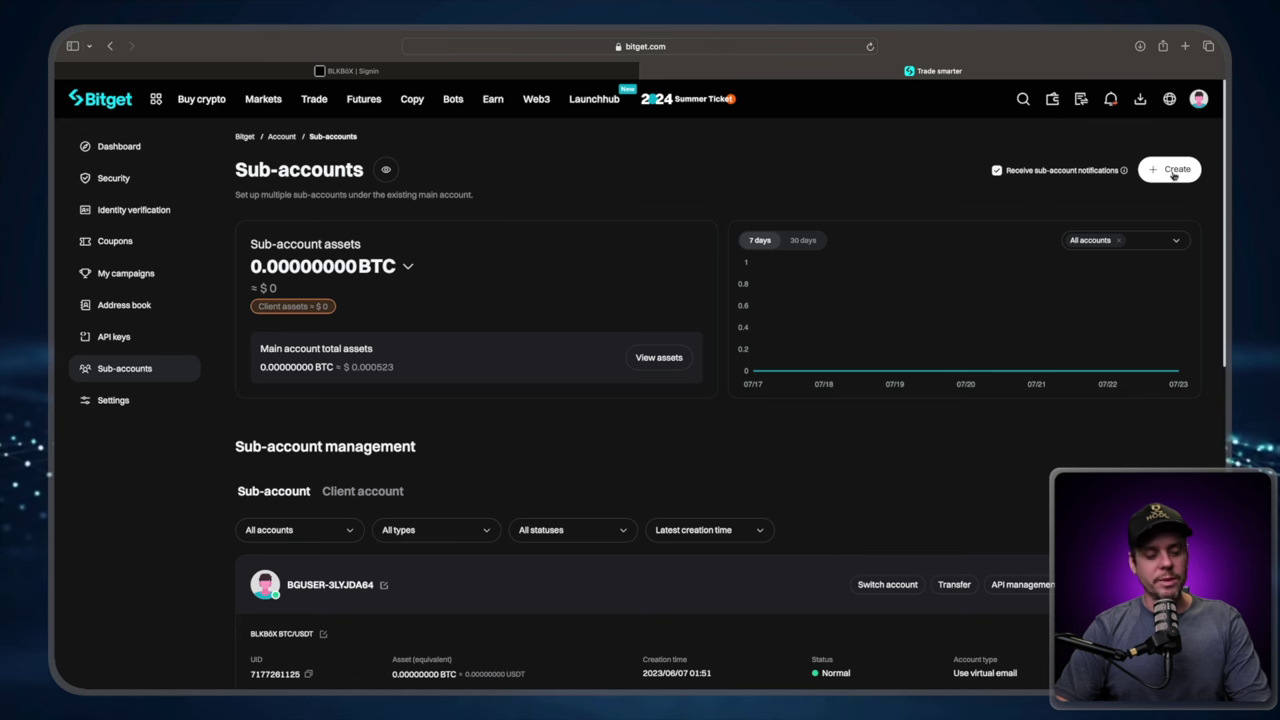
# Step: Create a virtual sub-account named BLKBOX and check its entry in the sub-account list
pyautogui.click(1174, 174)
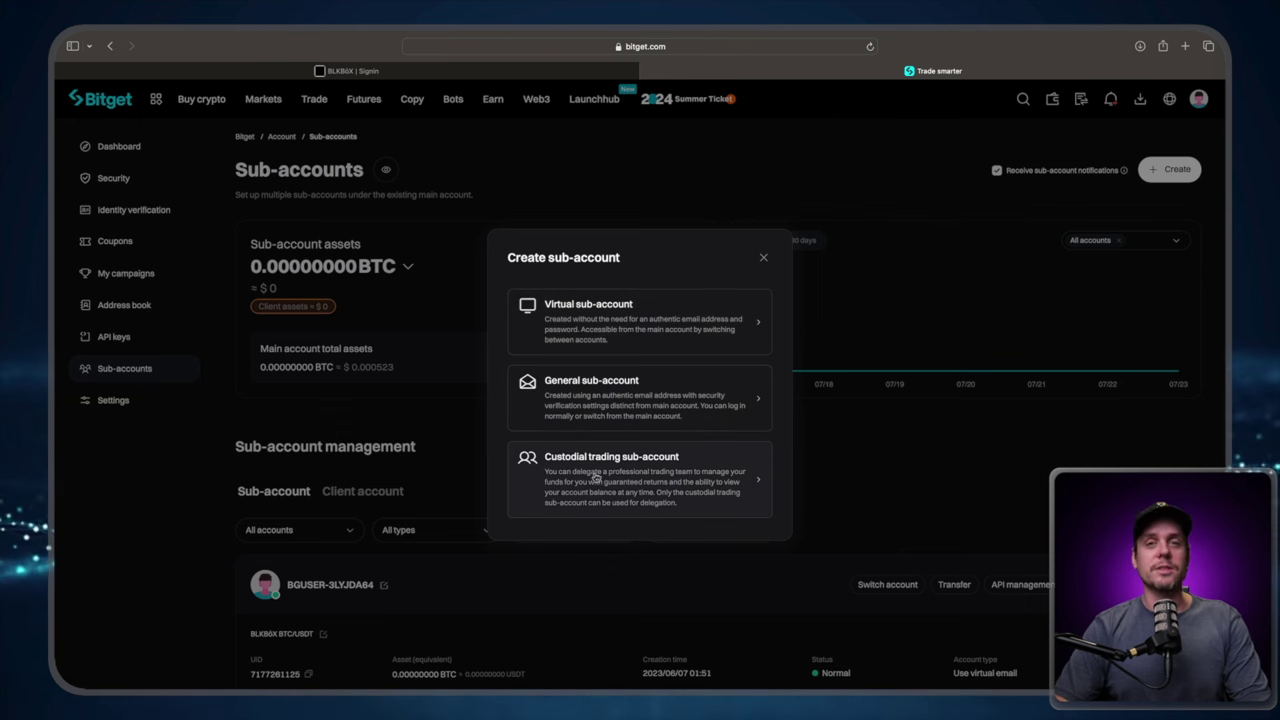
pyautogui.click(528, 402)
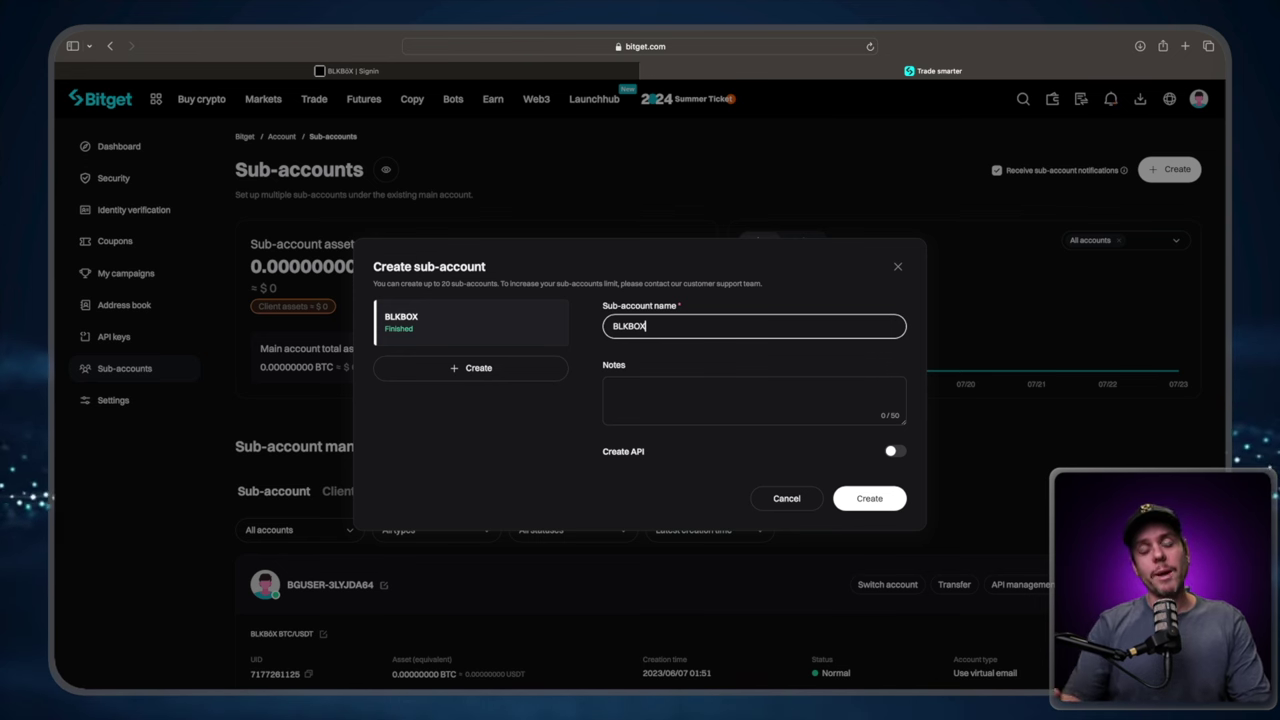
pyautogui.press('Return')
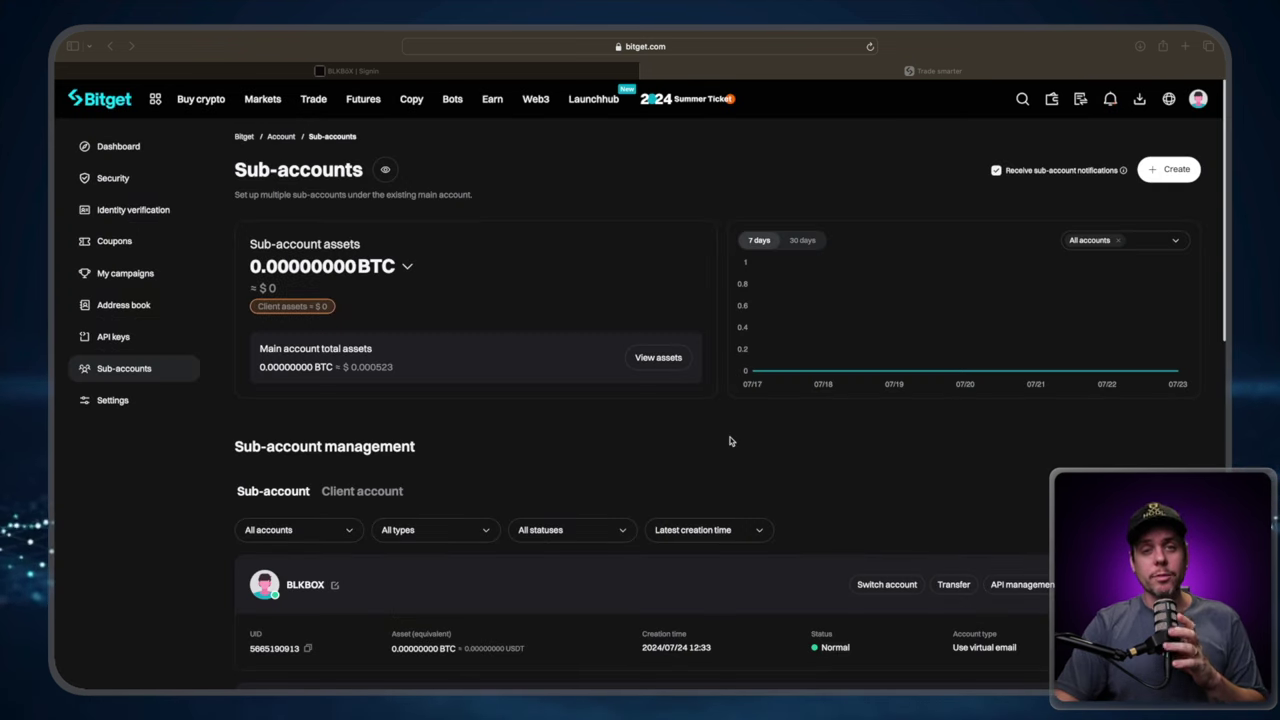
pyautogui.scroll(-1, 738, 493)
pyautogui.scroll(-4, 738, 493)
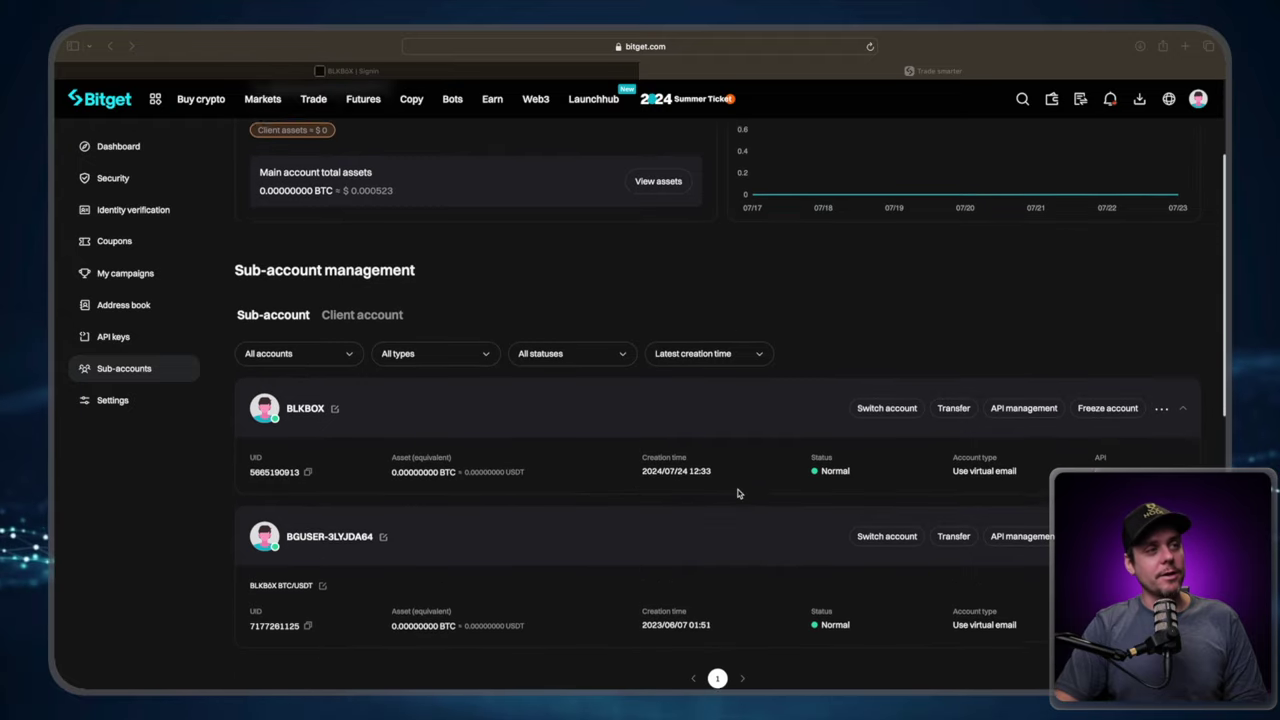
pyautogui.scroll(5, 767, 459)
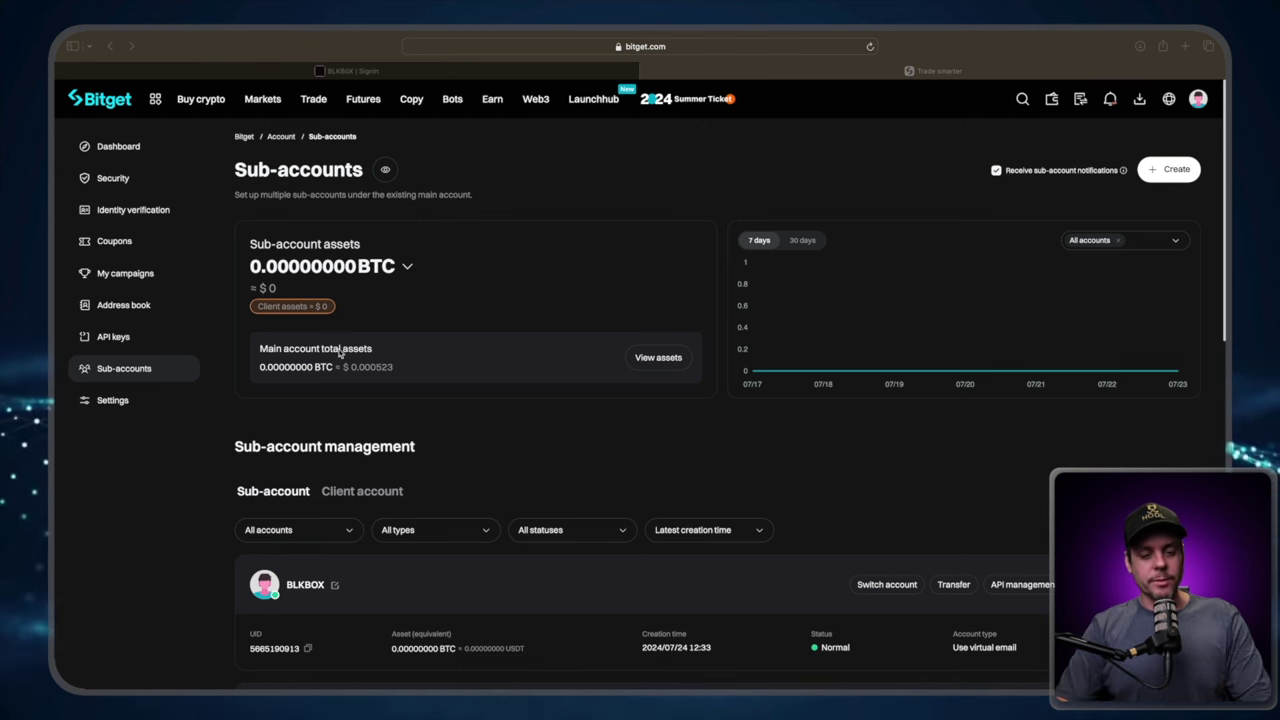
# Step: Open the API keys page and switch it to the BLKBOX sub-account
pyautogui.click(116, 341)
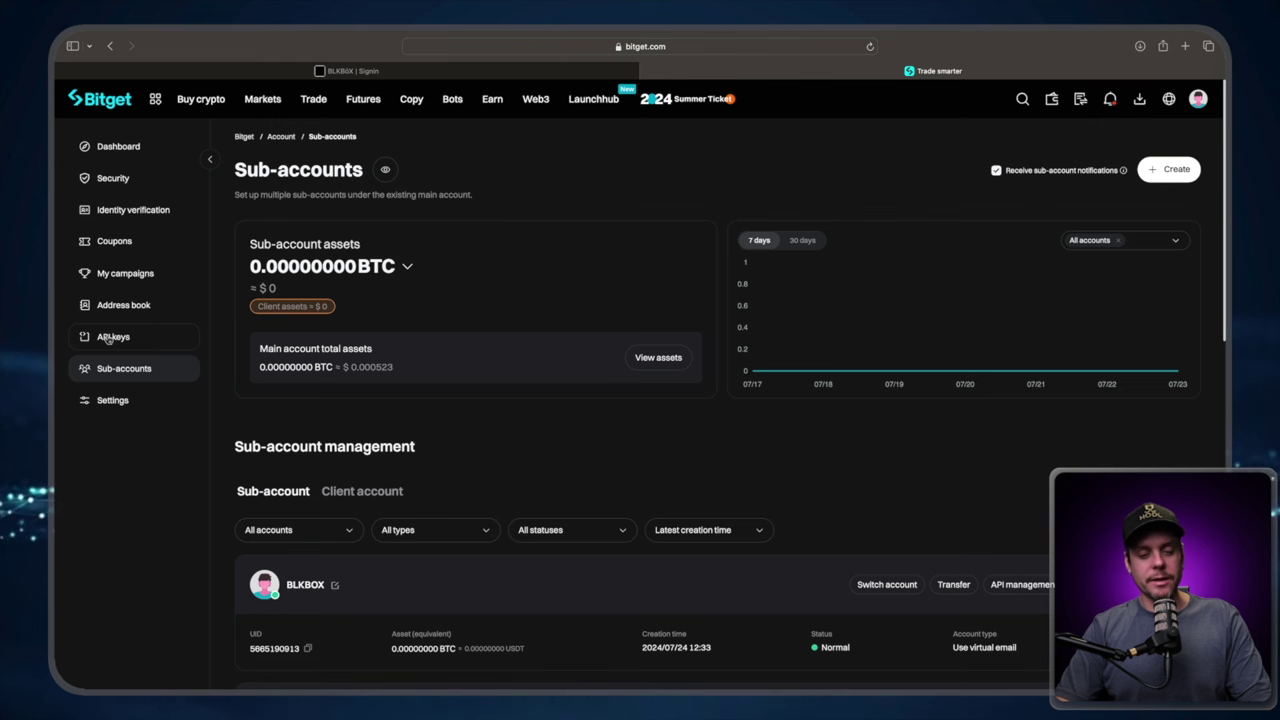
pyautogui.click(110, 338)
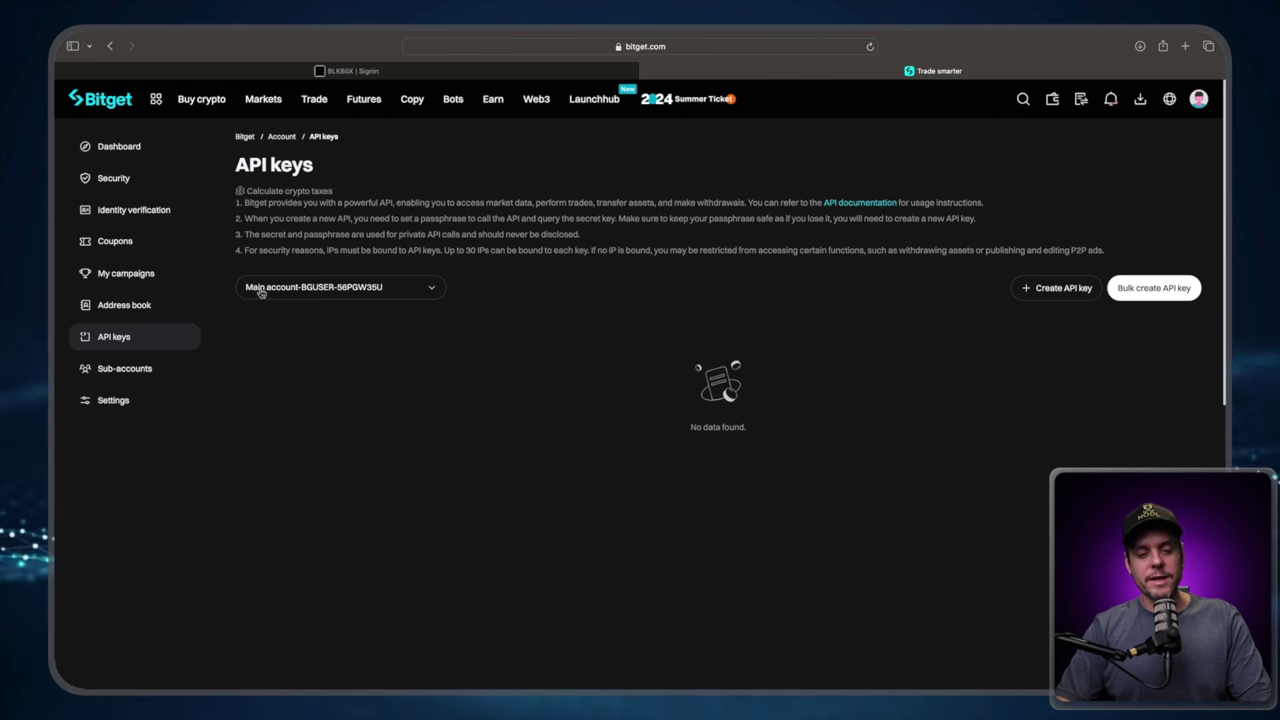
pyautogui.click(434, 290)
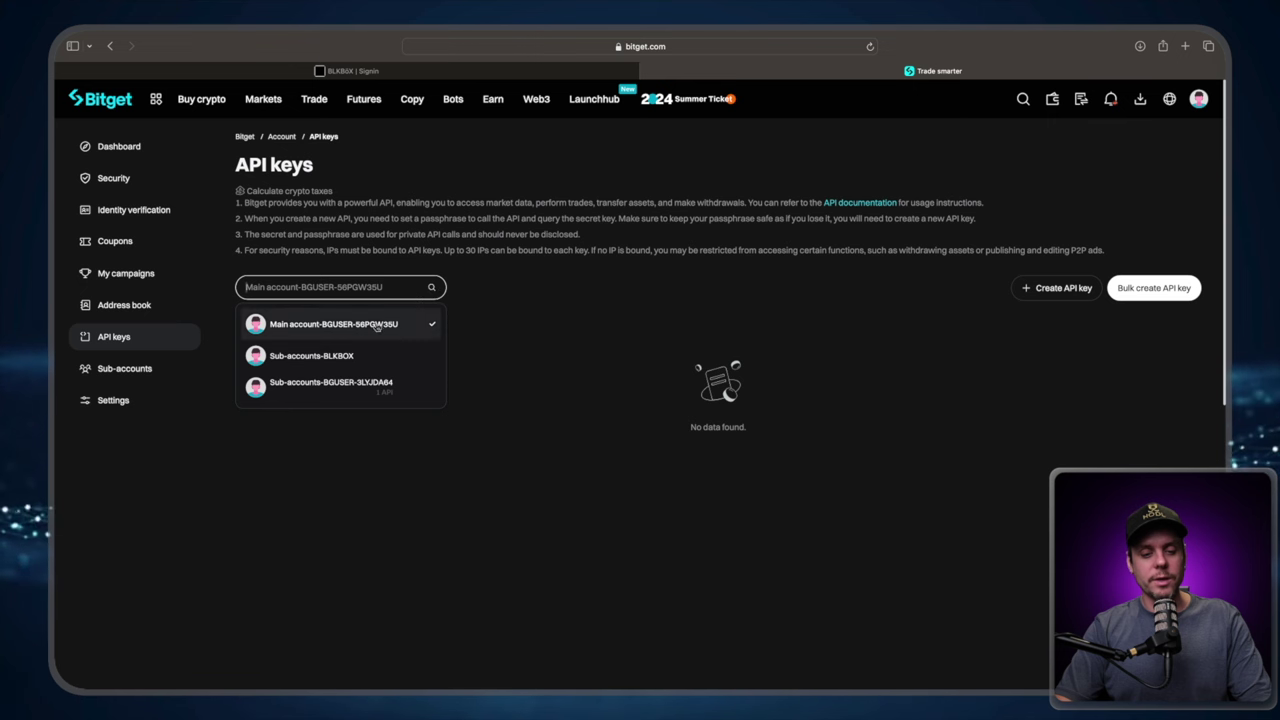
pyautogui.click(338, 358)
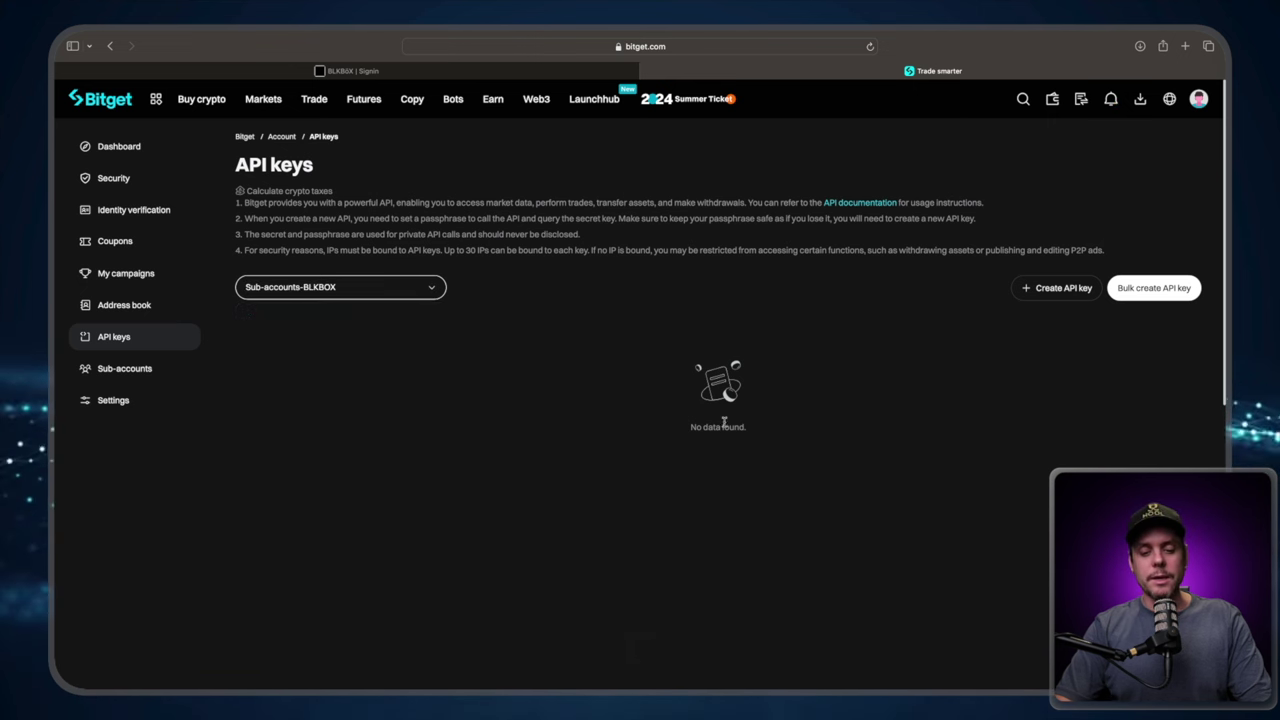
# Step: Start a system-generated API key for the sub-account, with the note "BLKBOX Dashboard" and a passphrase
pyautogui.click(1060, 299)
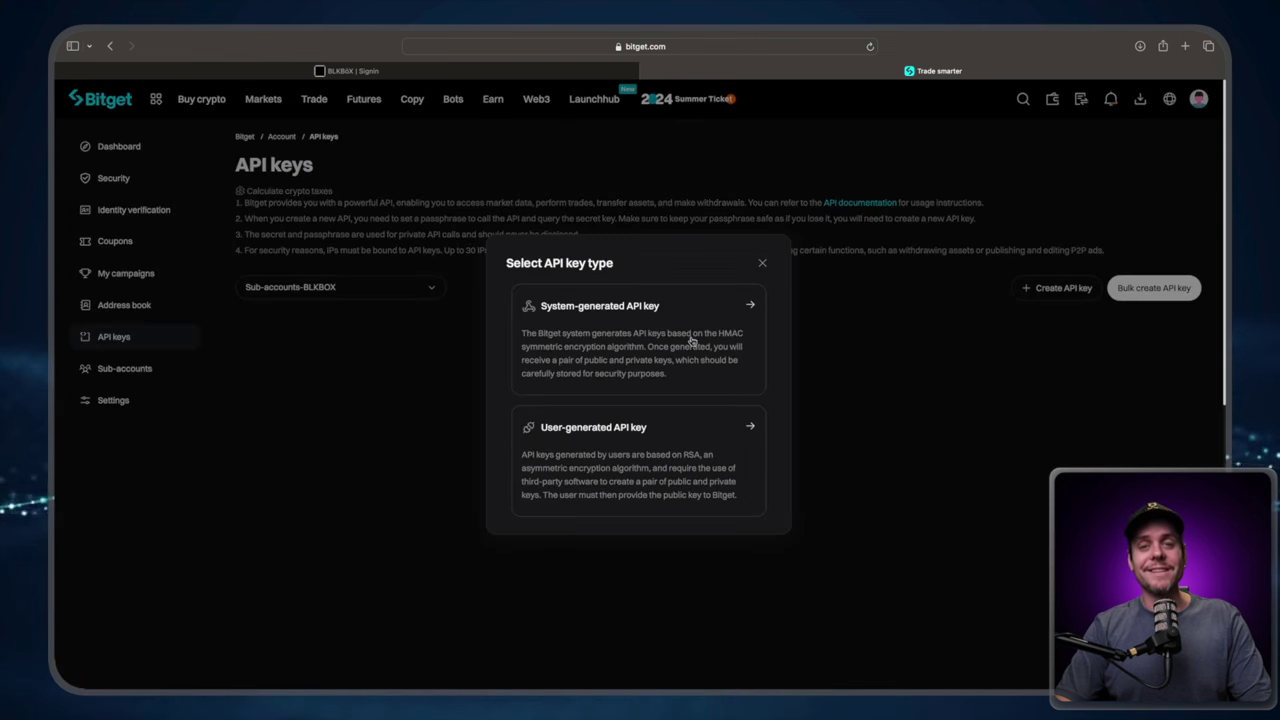
pyautogui.click(687, 340)
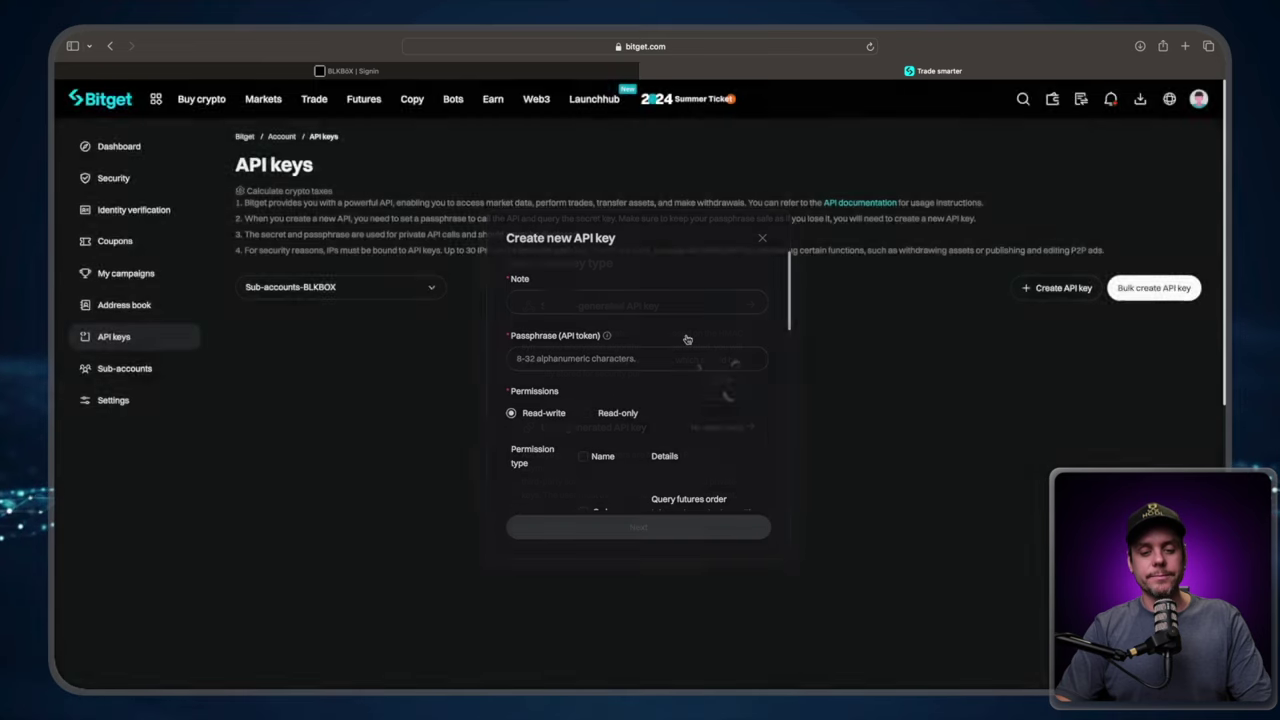
pyautogui.click(571, 301)
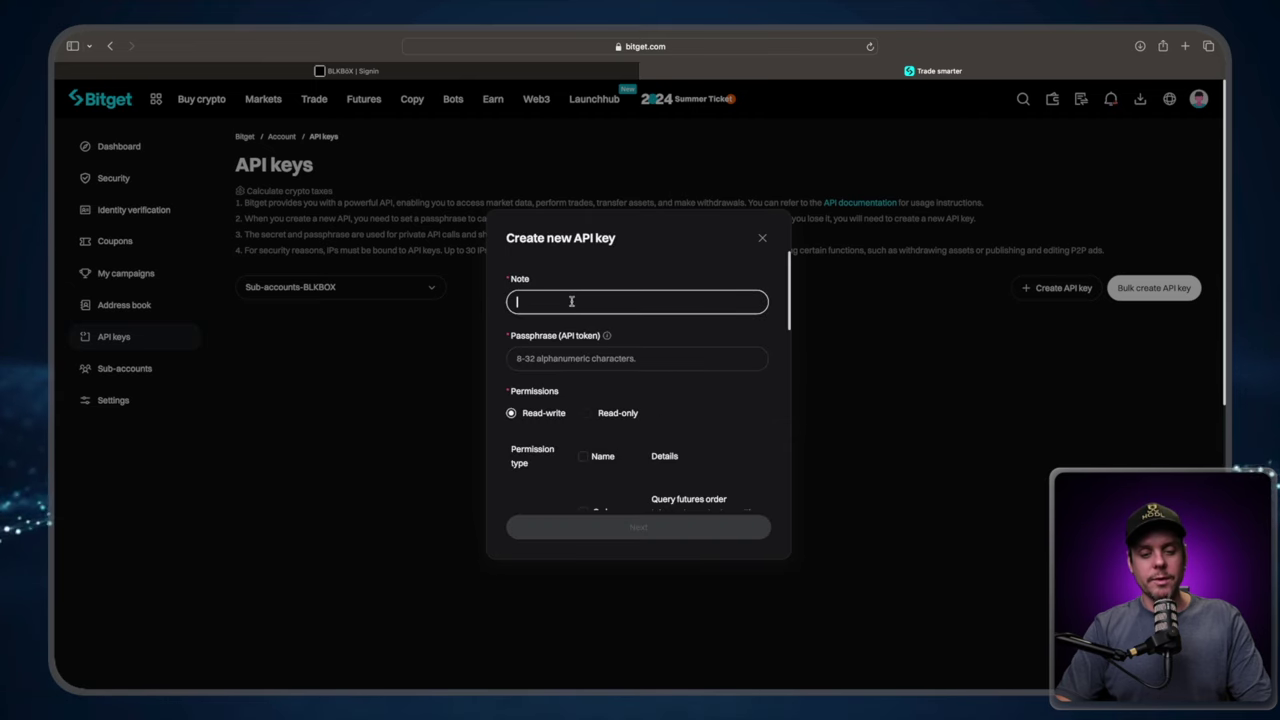
pyautogui.write('B')
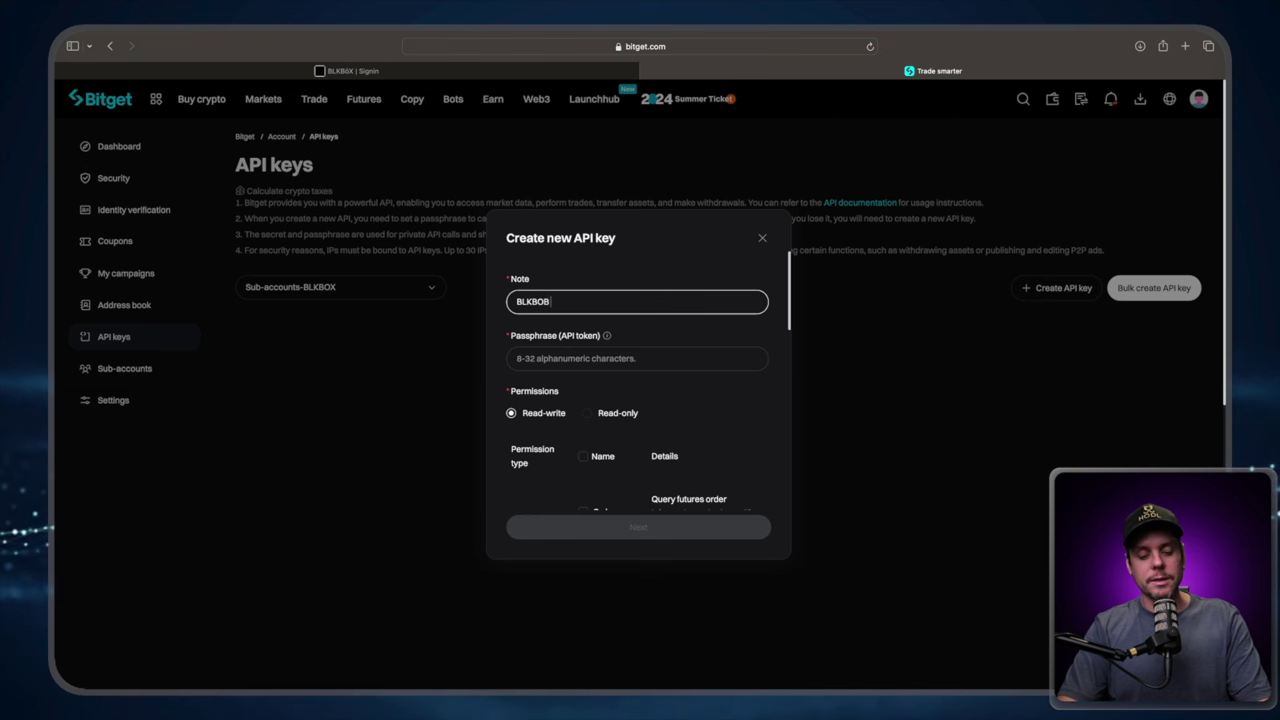
pyautogui.press('BackSpace')
pyautogui.write('X Dashboard')
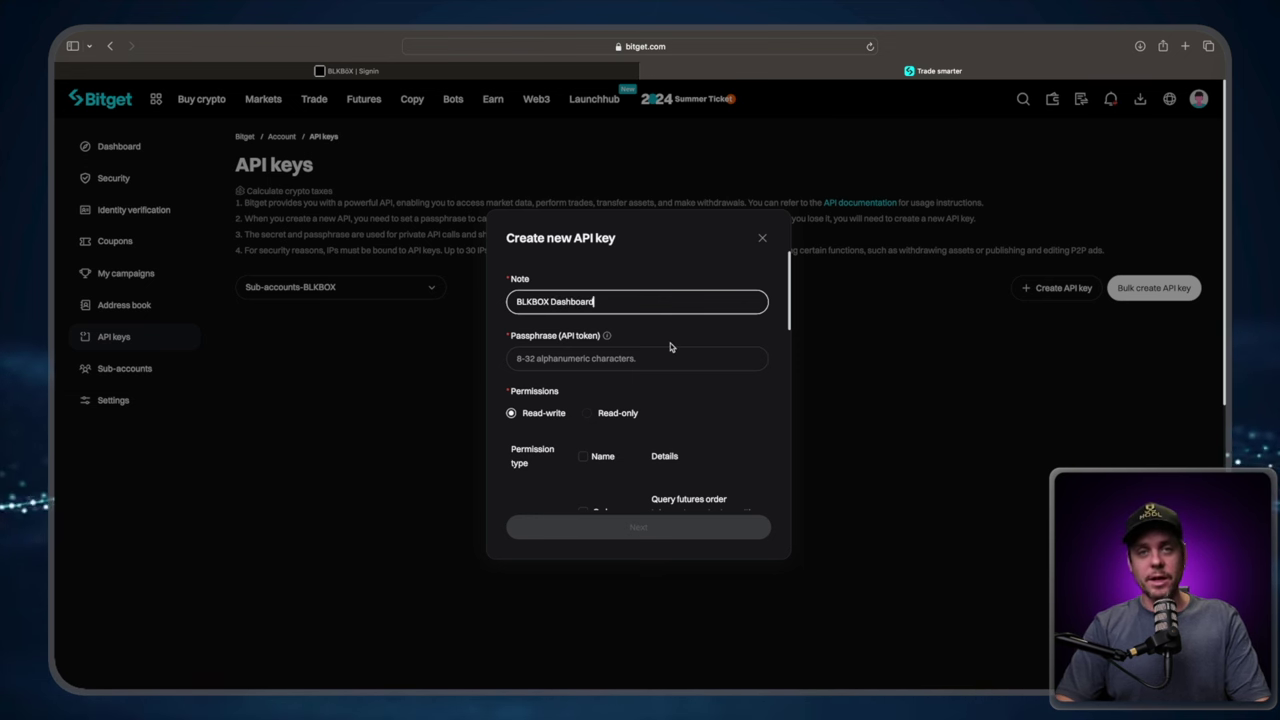
pyautogui.click(572, 362)
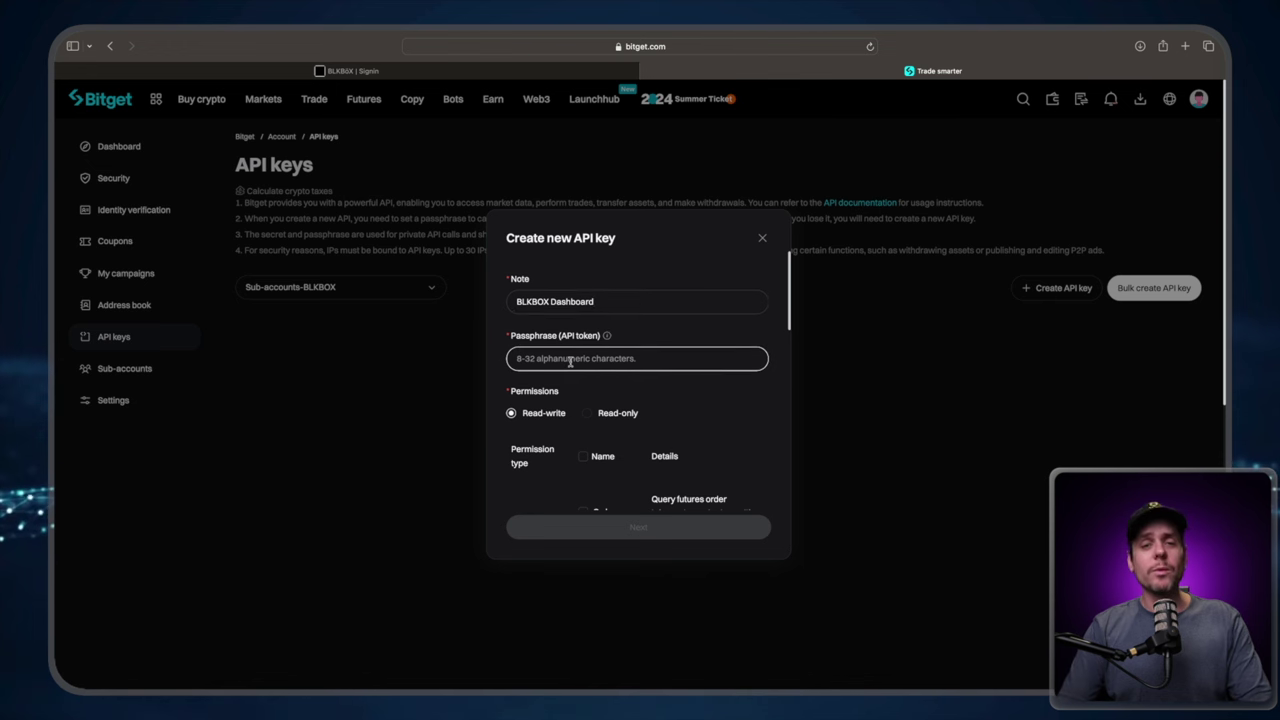
pyautogui.write('Password')
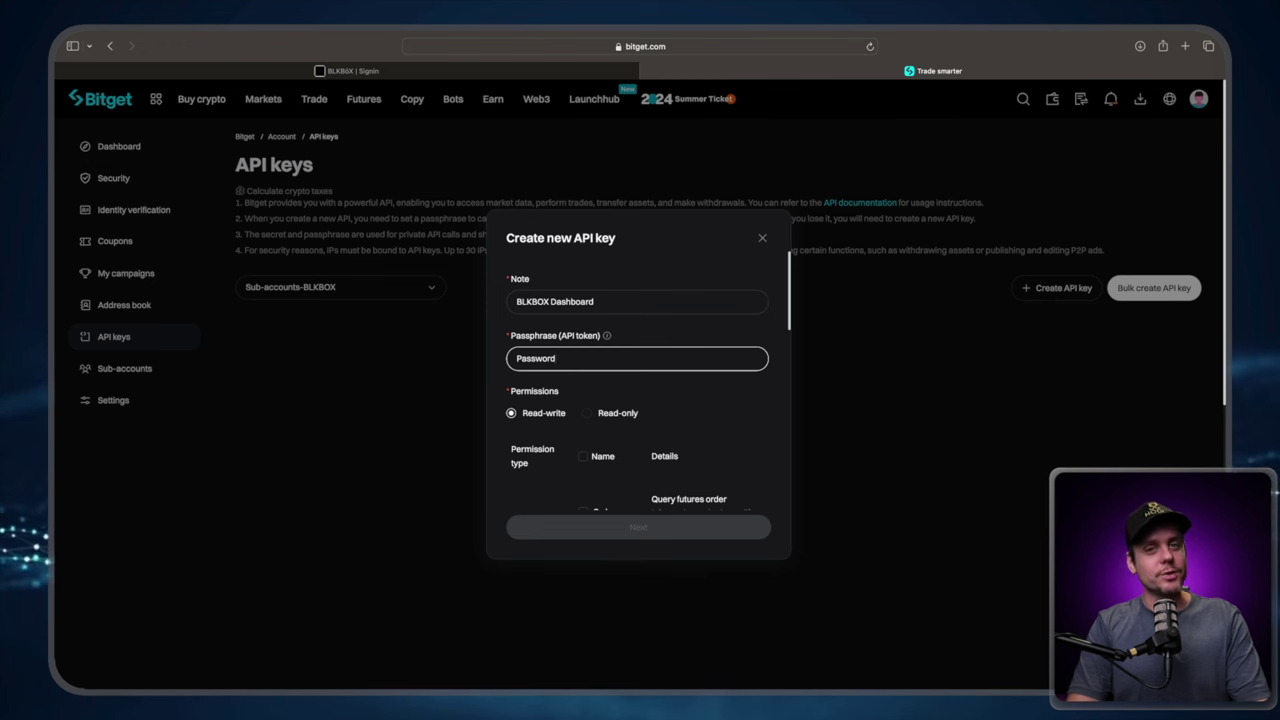
# Step: Grant the read-write API key all permission types and submit it
pyautogui.click(583, 456)
pyautogui.scroll(-1, 600, 443)
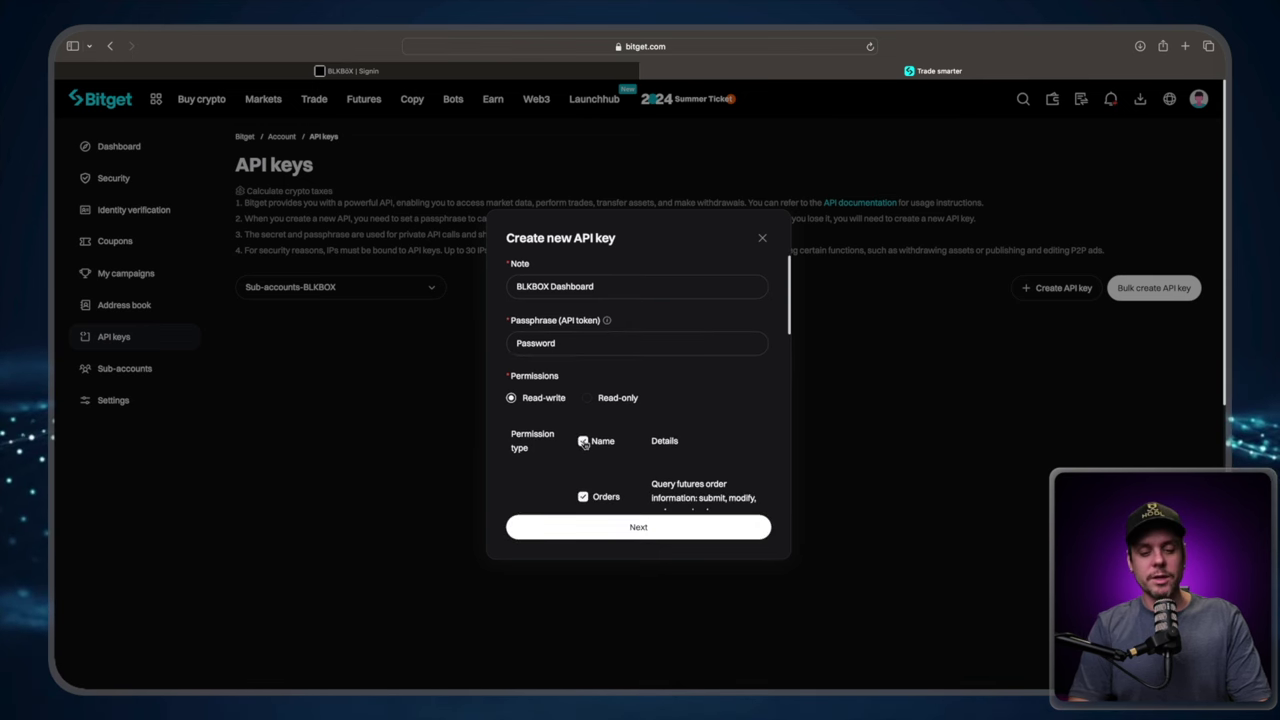
pyautogui.click(583, 442)
pyautogui.click(584, 442)
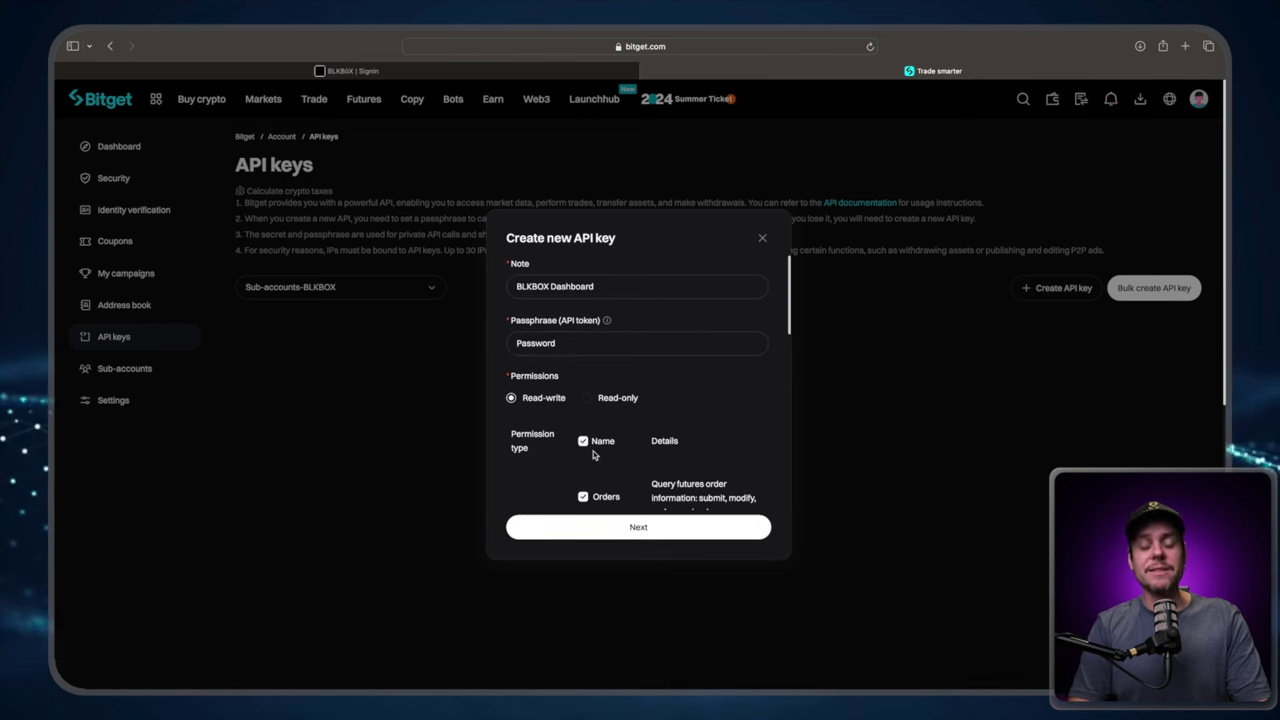
pyautogui.press('Return')
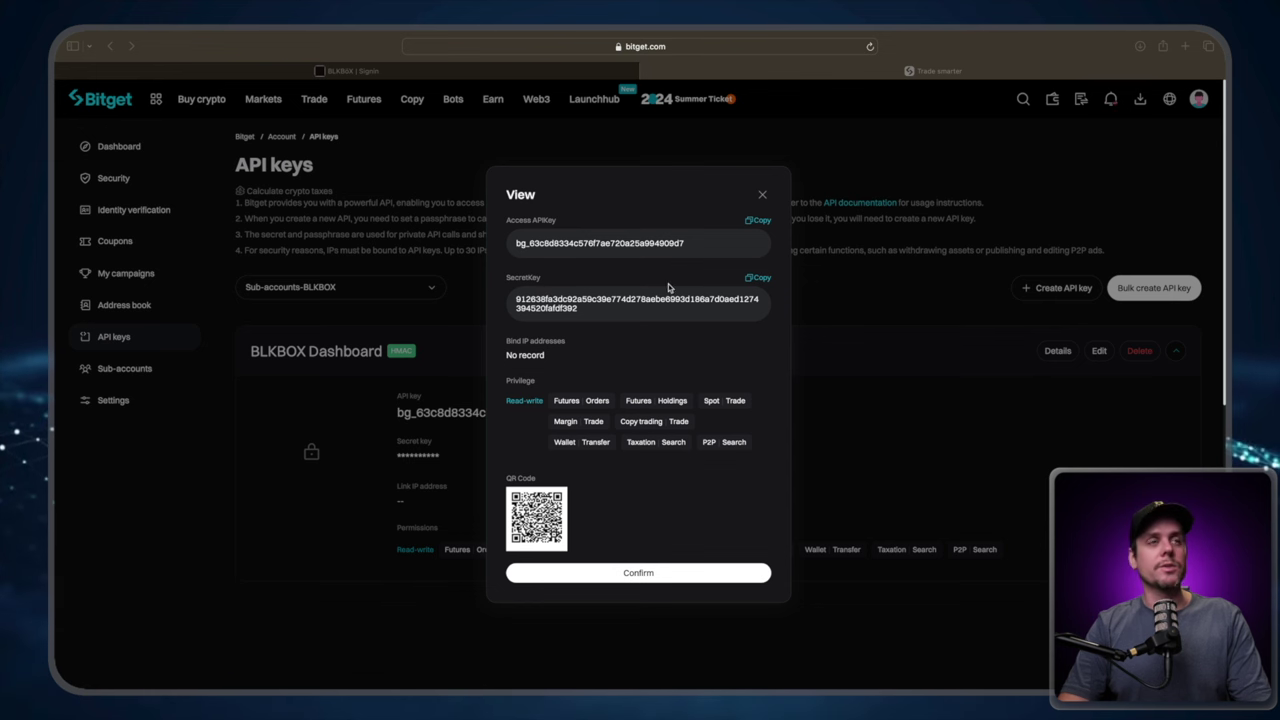
# Step: Copy the new access API key, switch to BLKBöX, proceed to the API credentials form and paste it as the API key
pyautogui.click(760, 221)
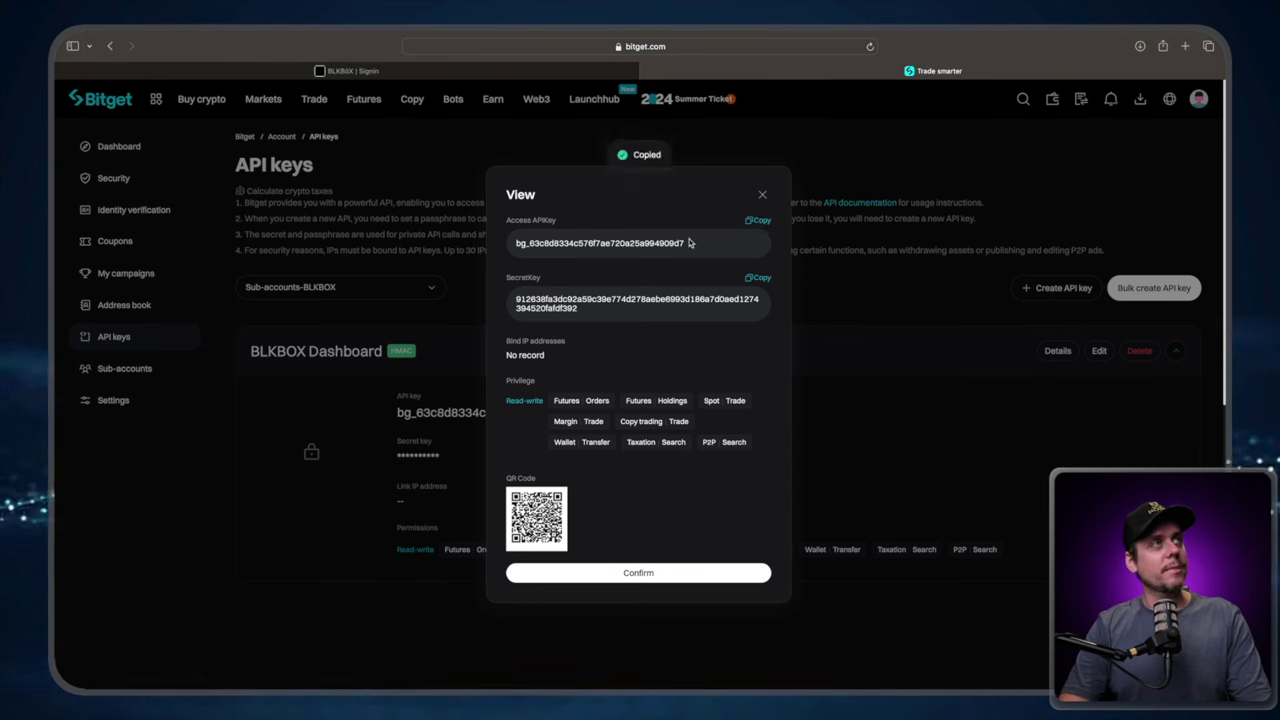
pyautogui.click(500, 74)
pyautogui.click(634, 485)
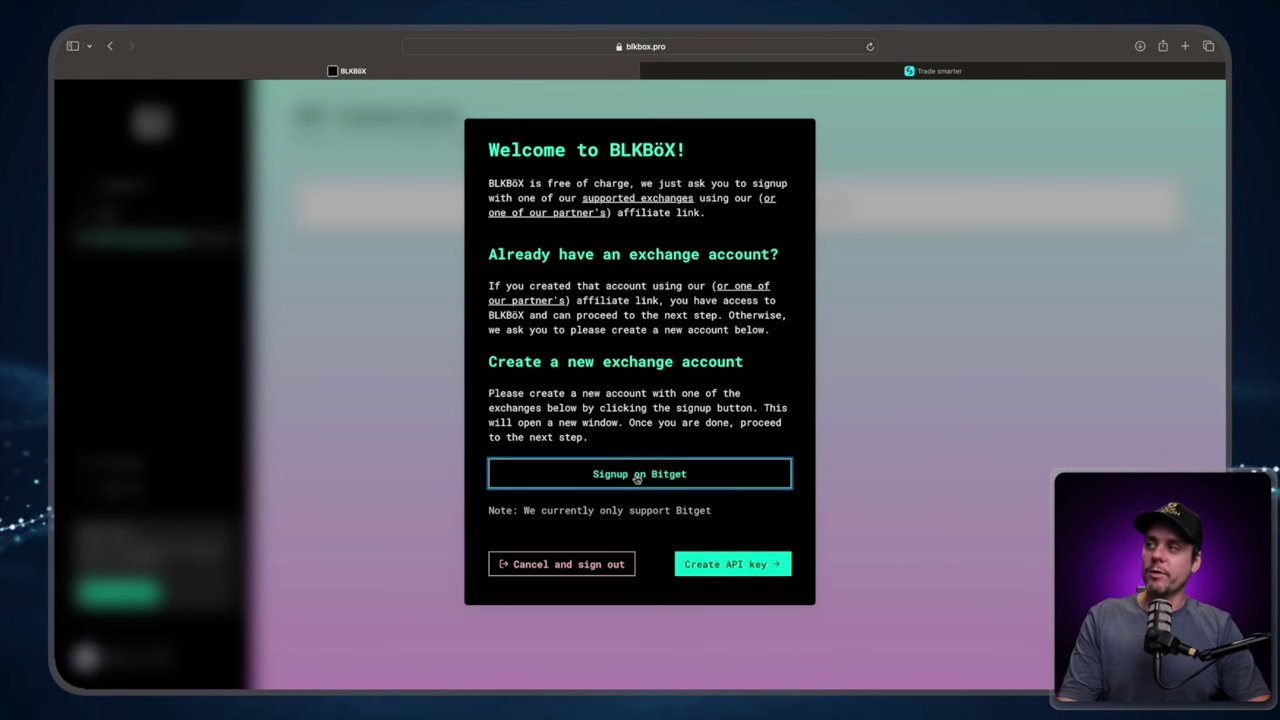
pyautogui.click(731, 566)
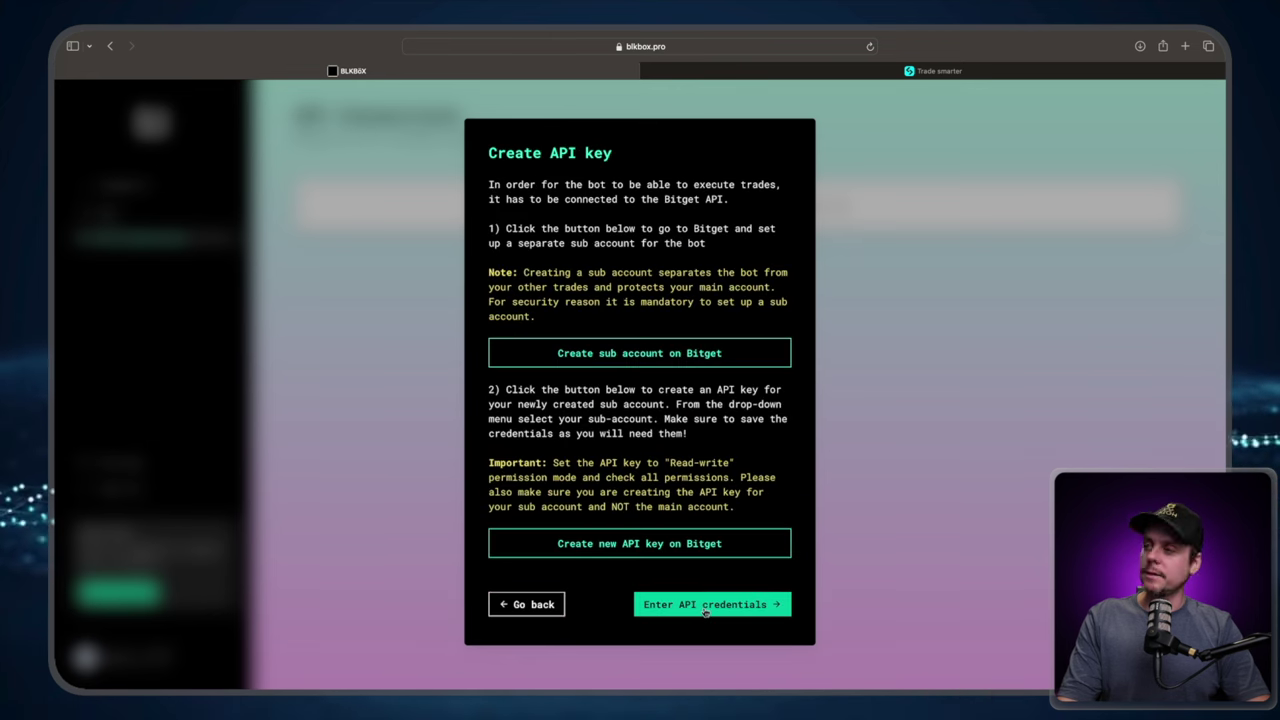
pyautogui.click(705, 605)
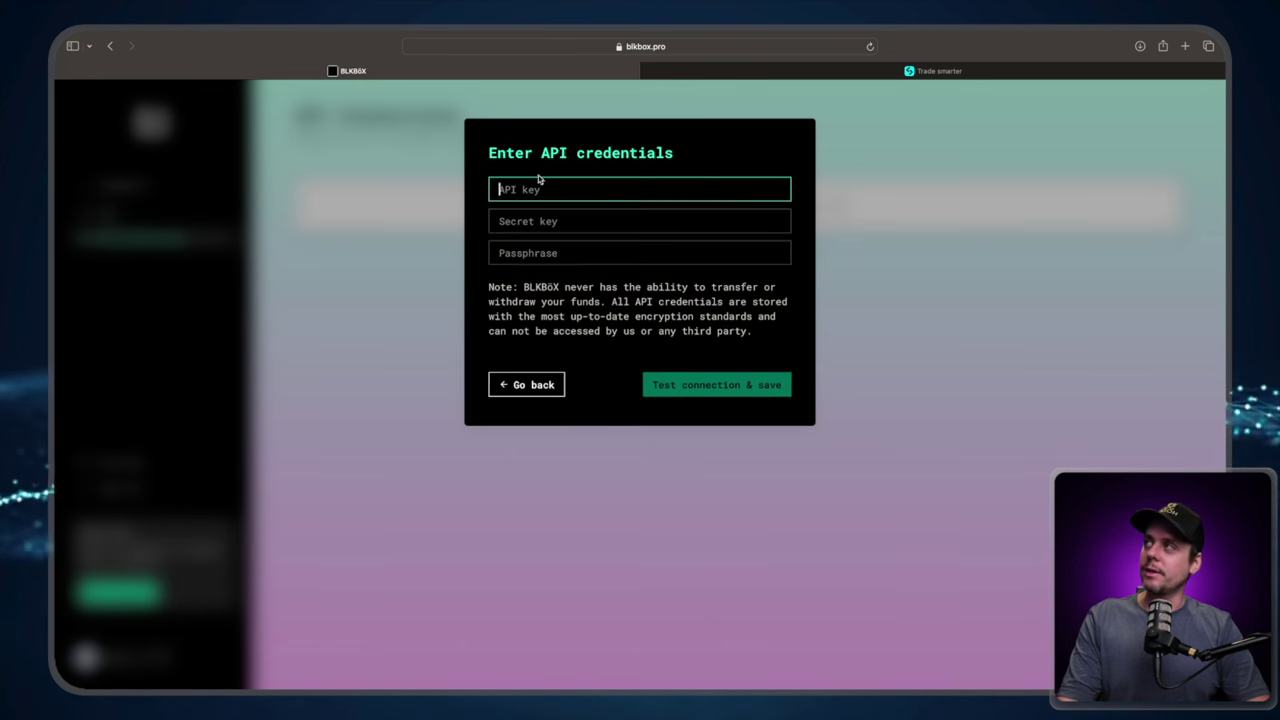
pyautogui.press('super+v')
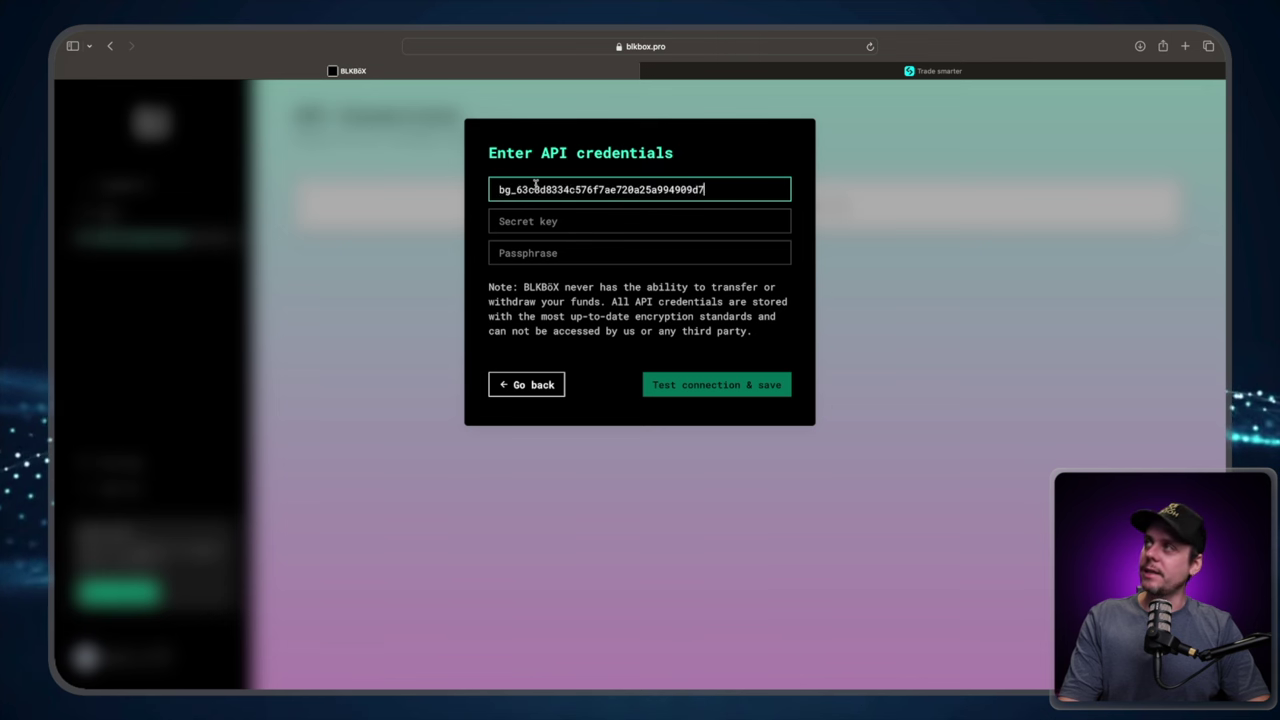
# Step: Decline the suggested strong password for the secret key and paste the secret key copied from Bitget instead
pyautogui.click(531, 222)
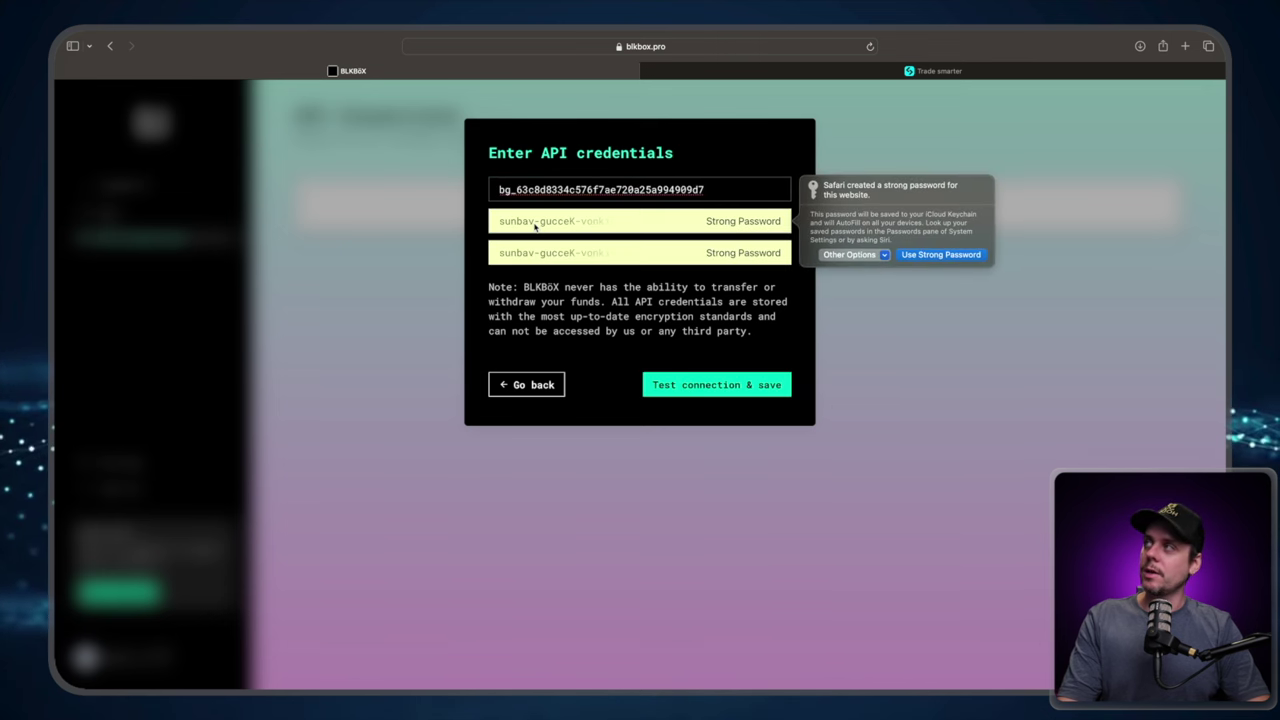
pyautogui.click(850, 254)
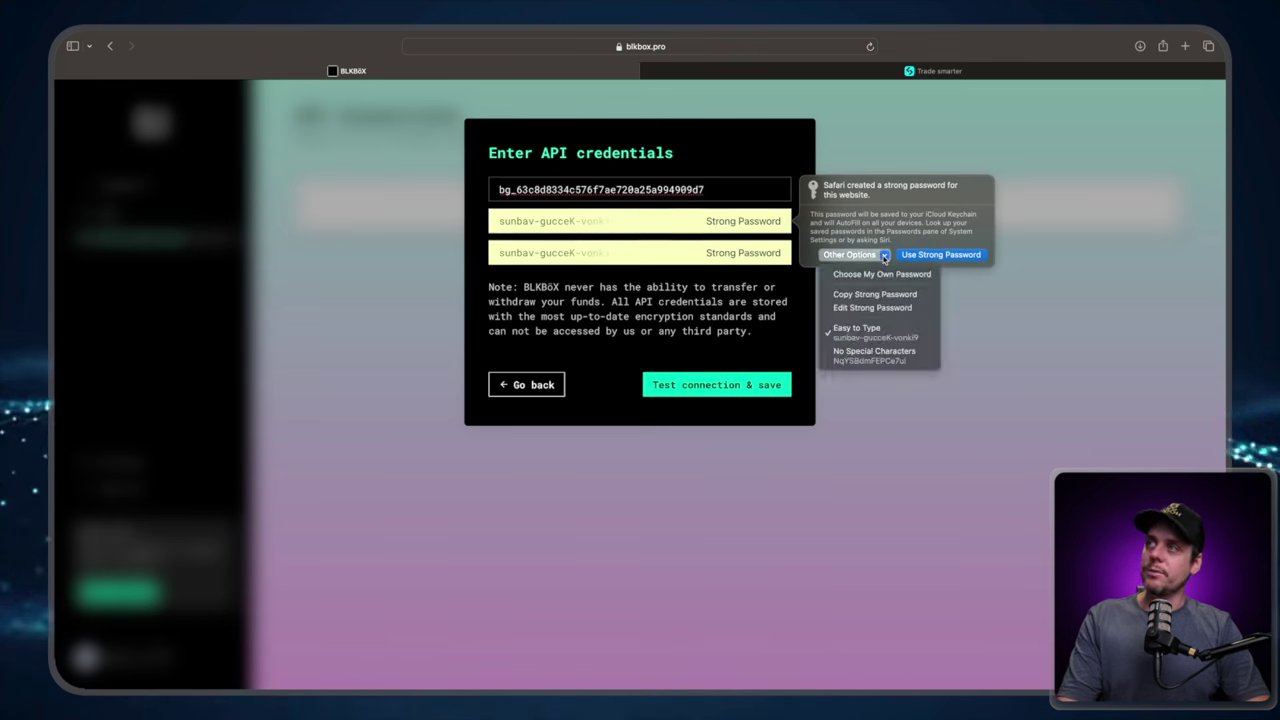
pyautogui.click(880, 274)
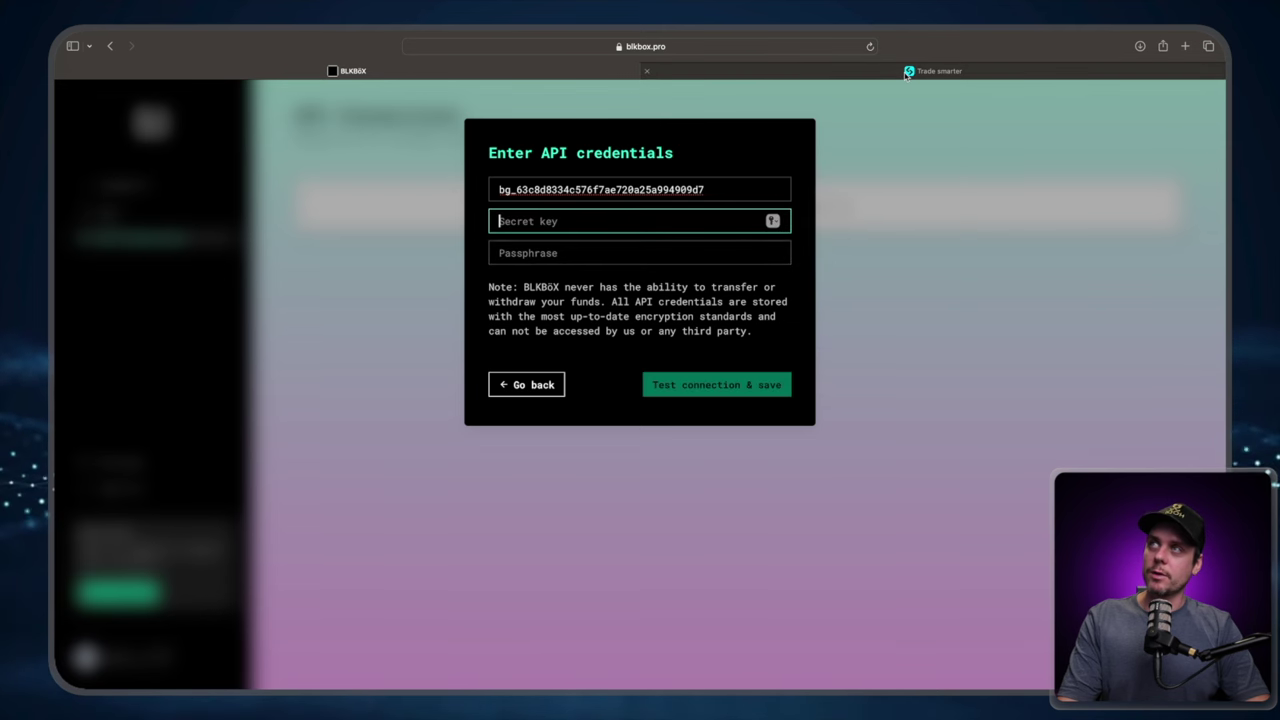
pyautogui.click(860, 71)
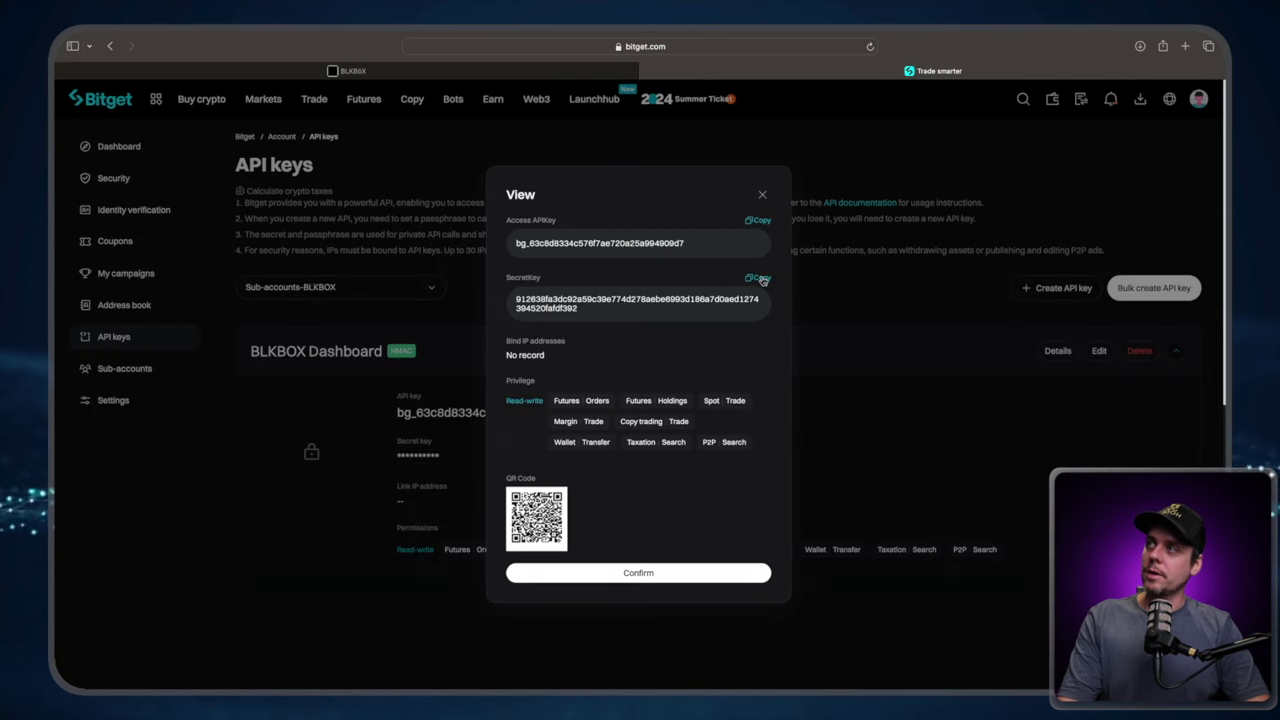
pyautogui.click(760, 278)
pyautogui.click(566, 72)
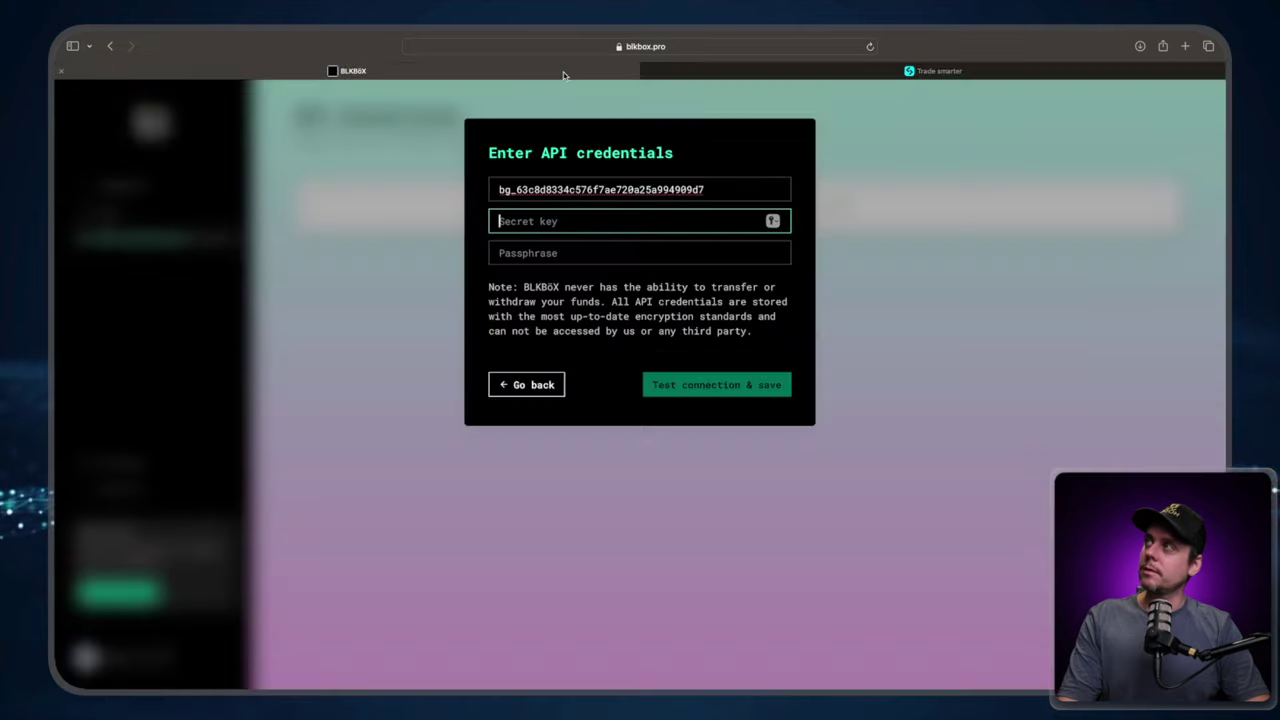
pyautogui.click(520, 214)
pyautogui.press('super+v')
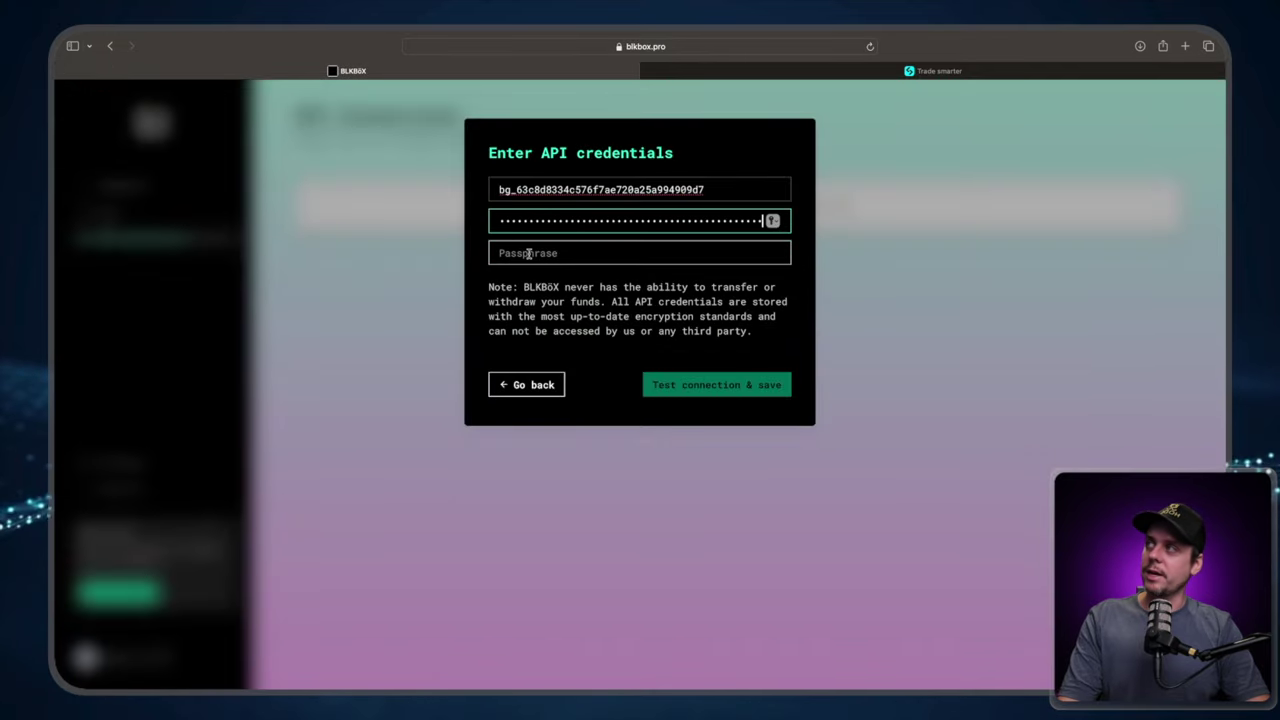
# Step: Enter the API key's passphrase in the BLKBöX credentials form
pyautogui.click(529, 253)
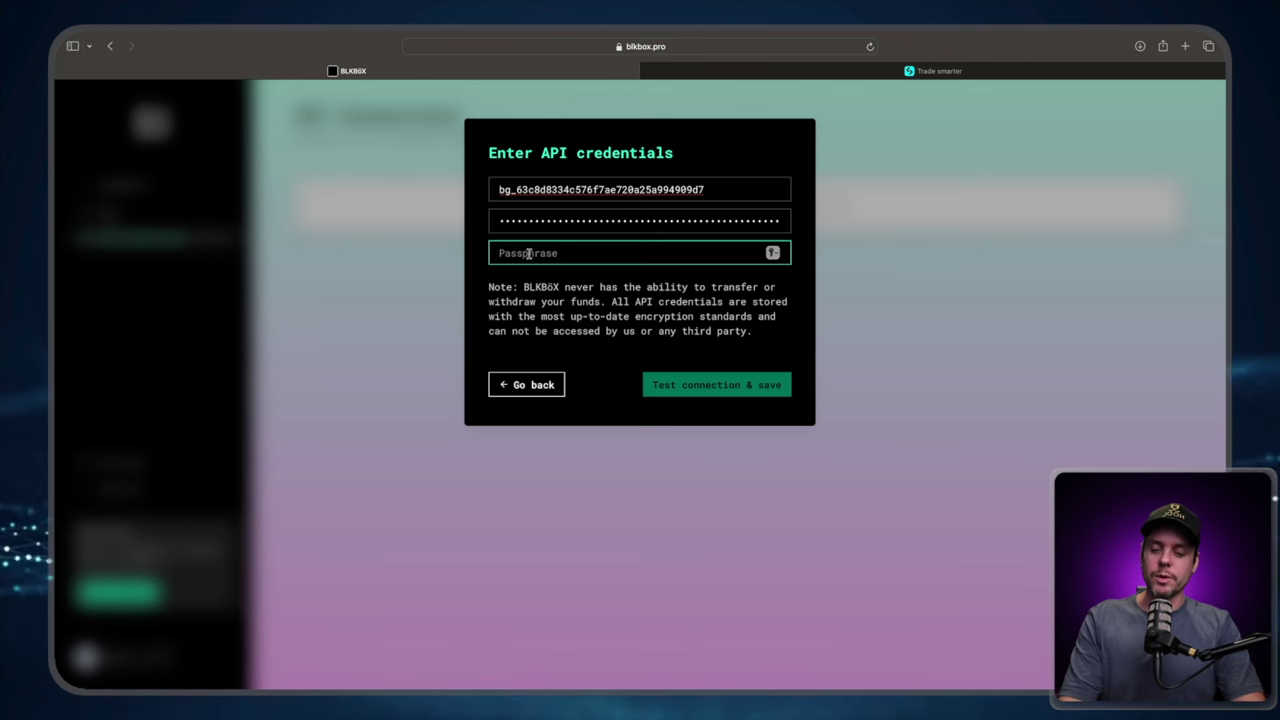
pyautogui.write('a')
pyautogui.press('BackSpace')
pyautogui.write('aa')
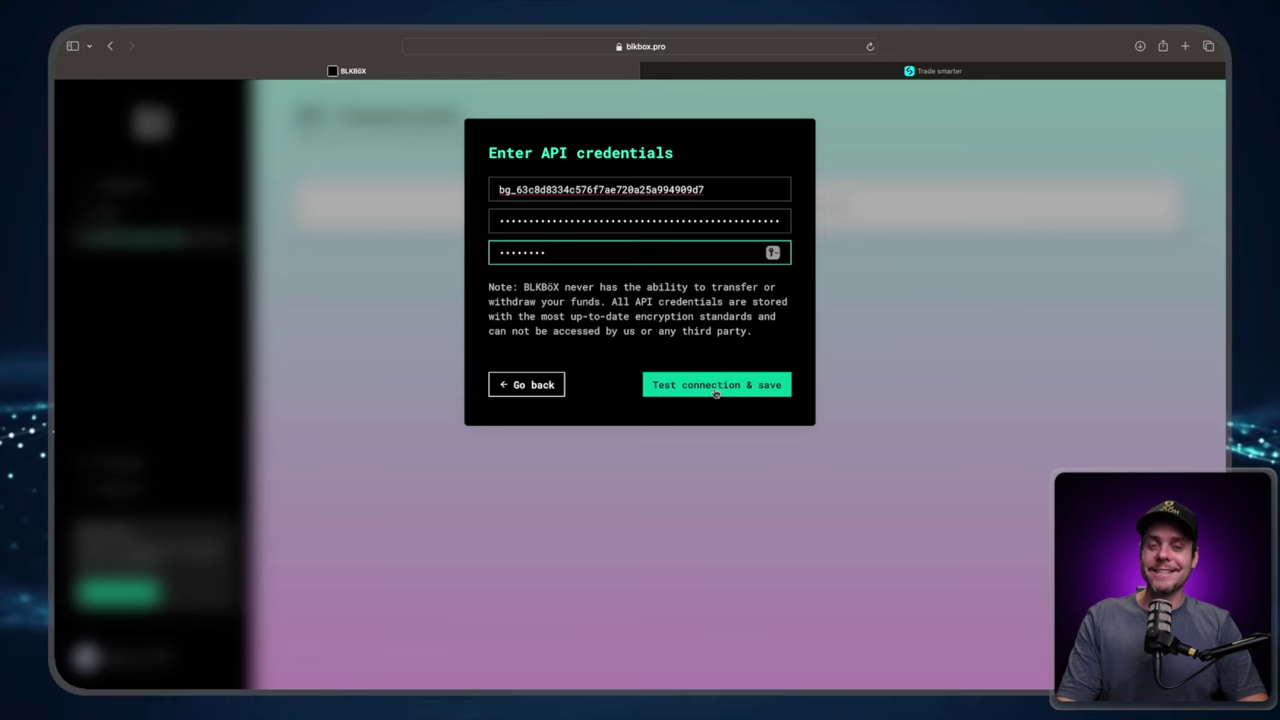
# Step: Test and save the API connection without storing the password in the keychain, and open the API connections page
pyautogui.click(716, 394)
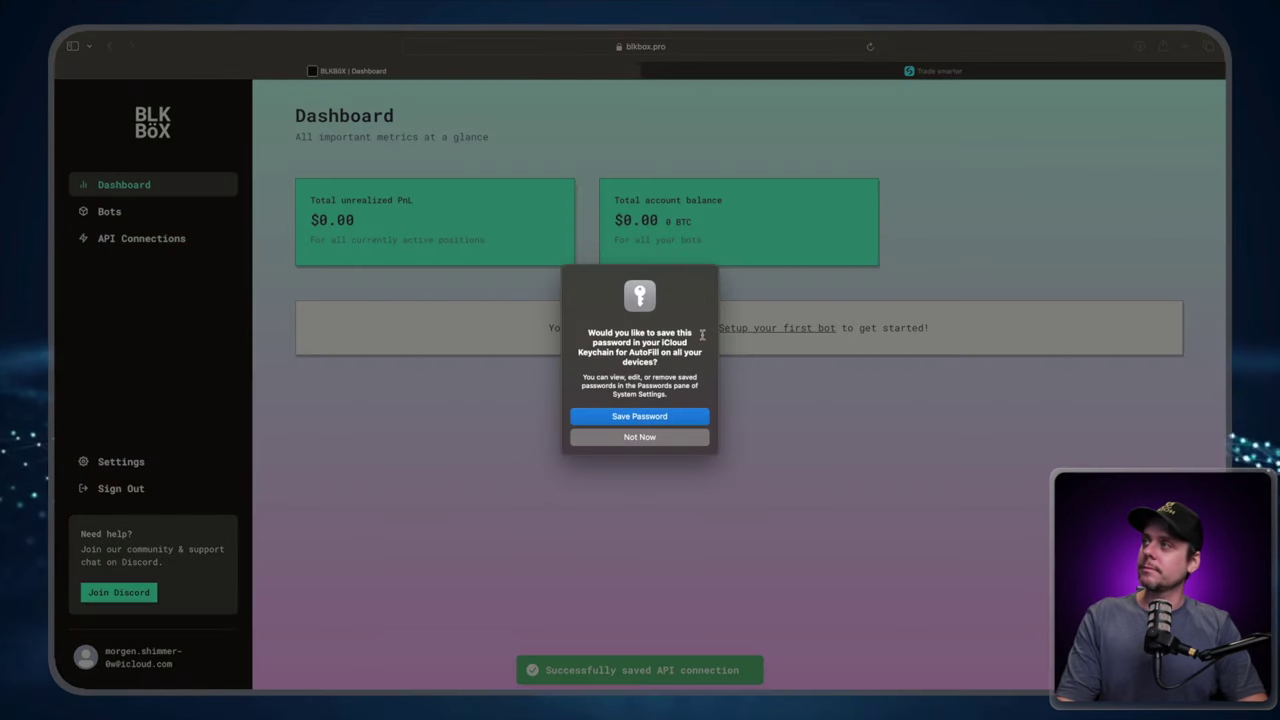
pyautogui.click(652, 440)
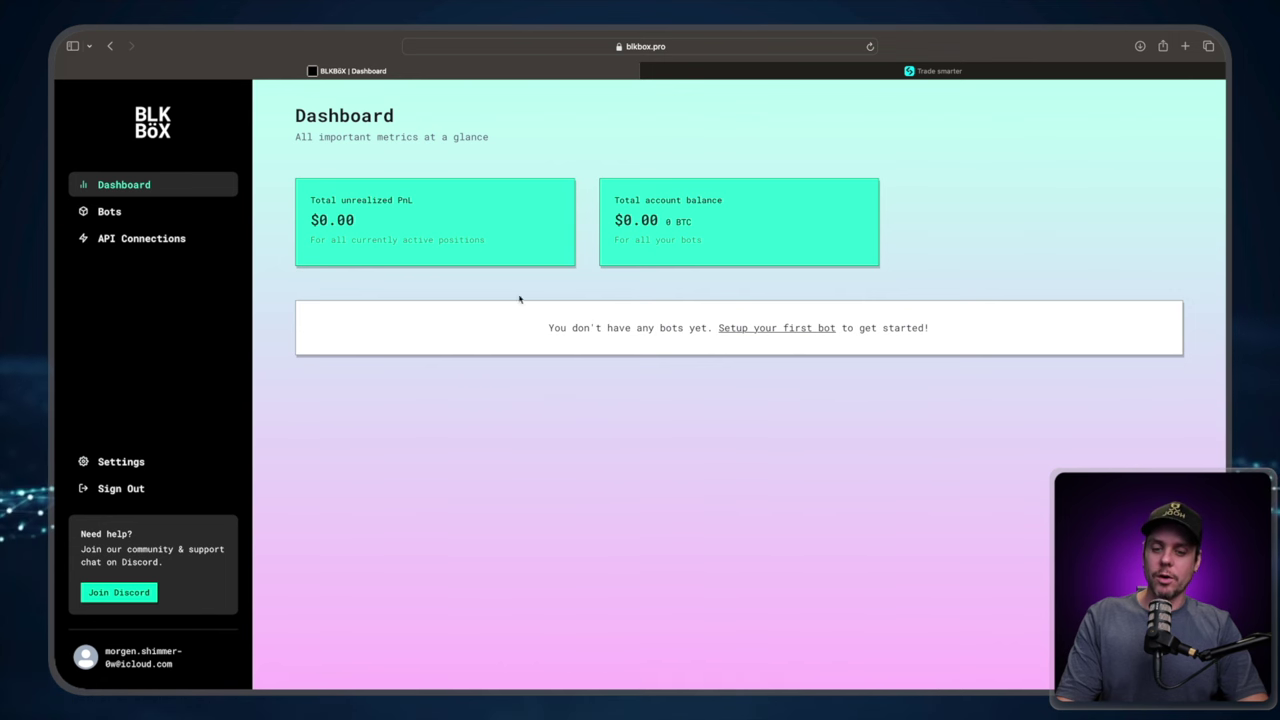
pyautogui.click(148, 241)
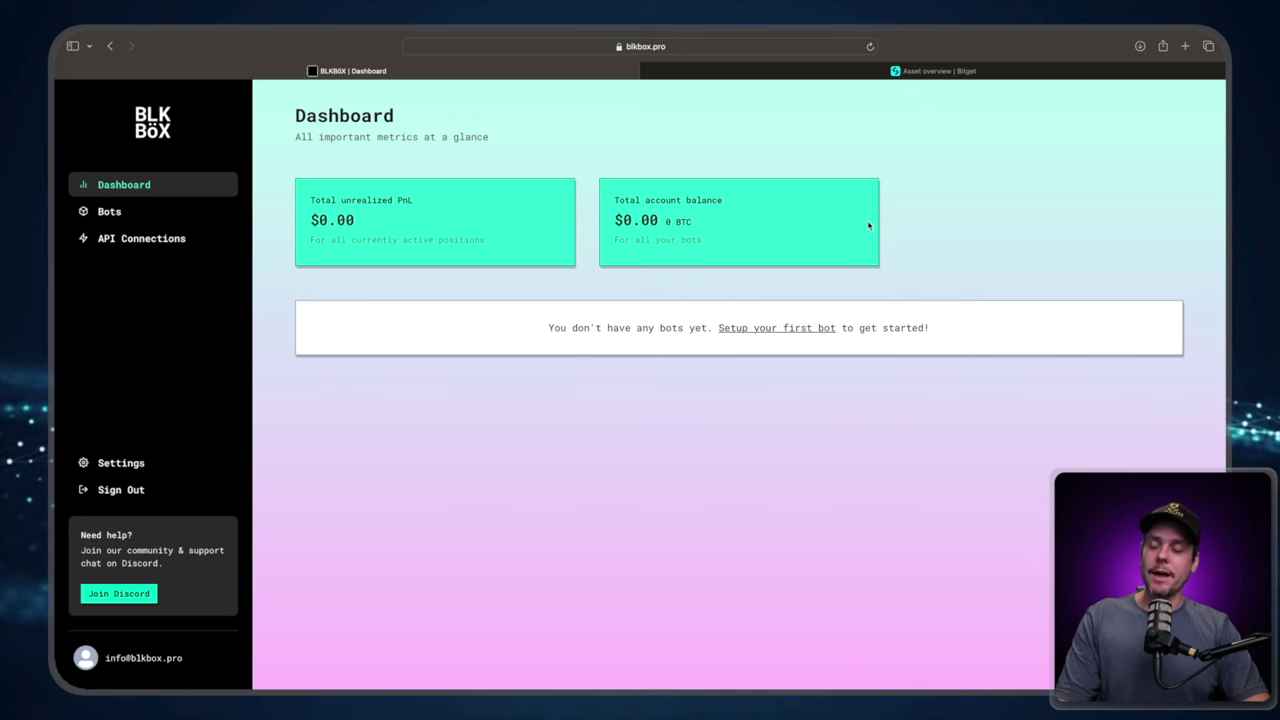
# Step: Switch to Bitget, open the main account's sub-accounts page and find the BLKBOXBOT sub-account
pyautogui.click(905, 71)
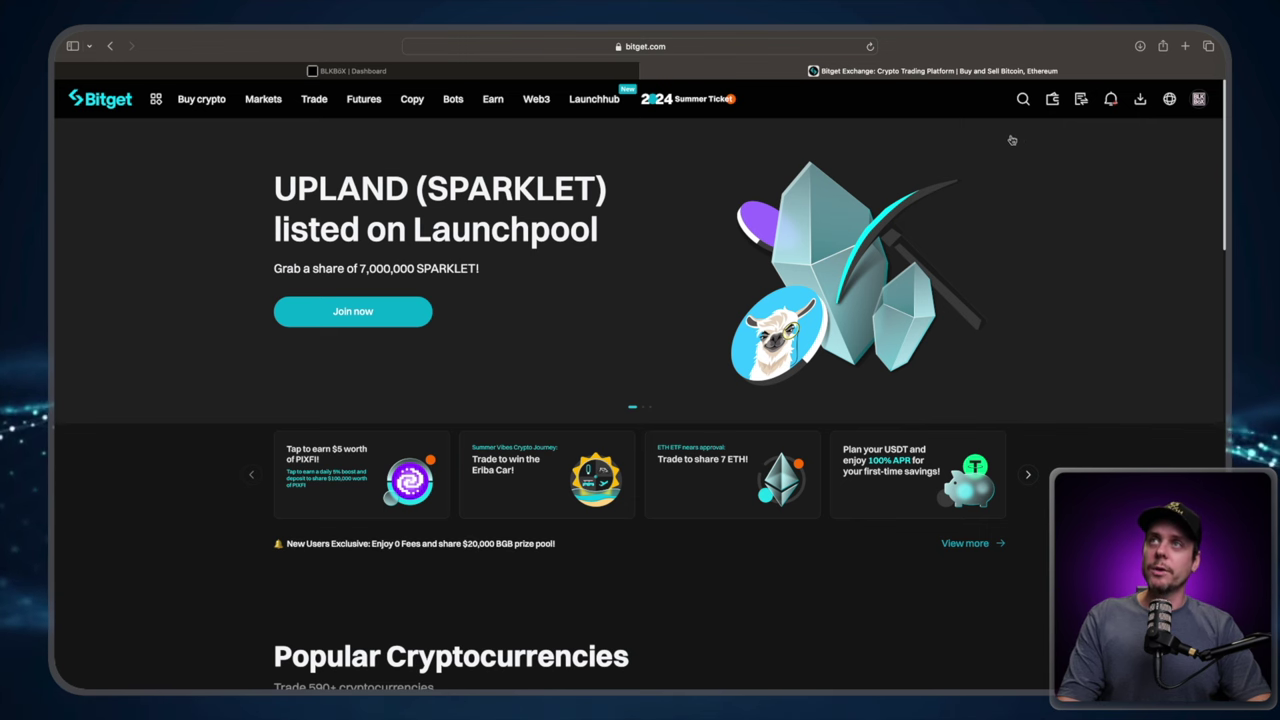
pyautogui.moveTo(1199, 100)
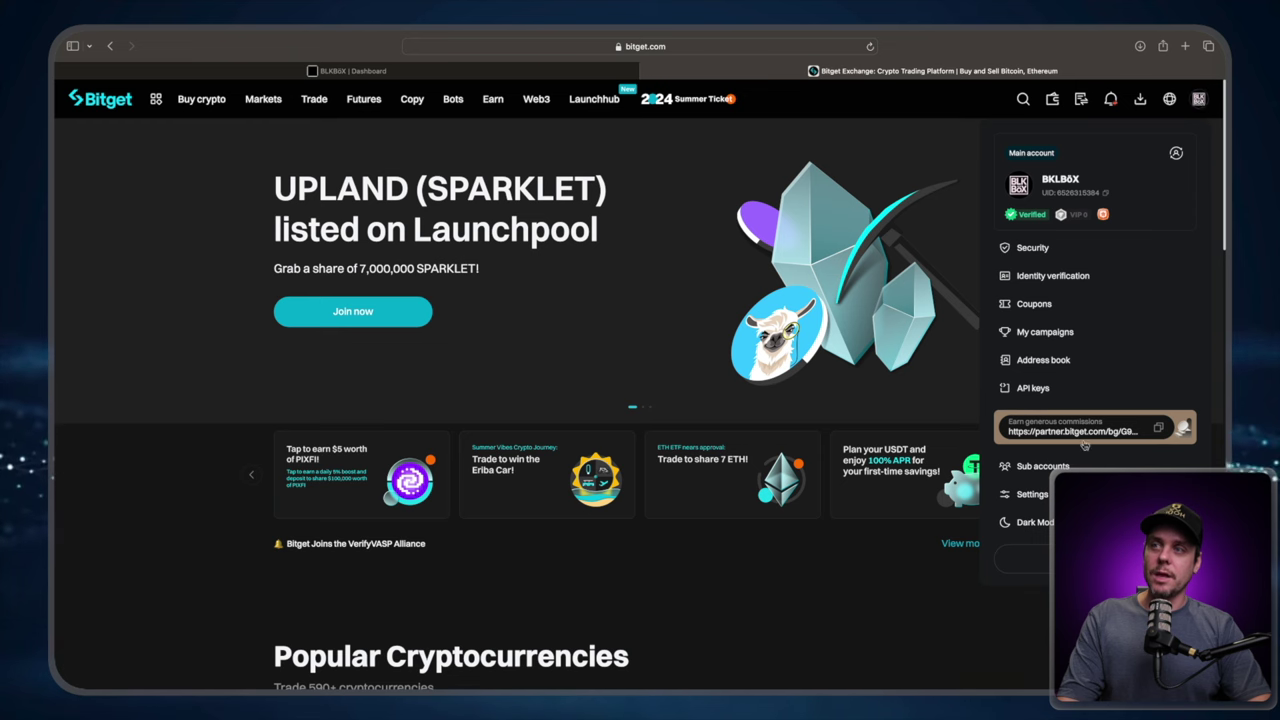
pyautogui.click(1044, 470)
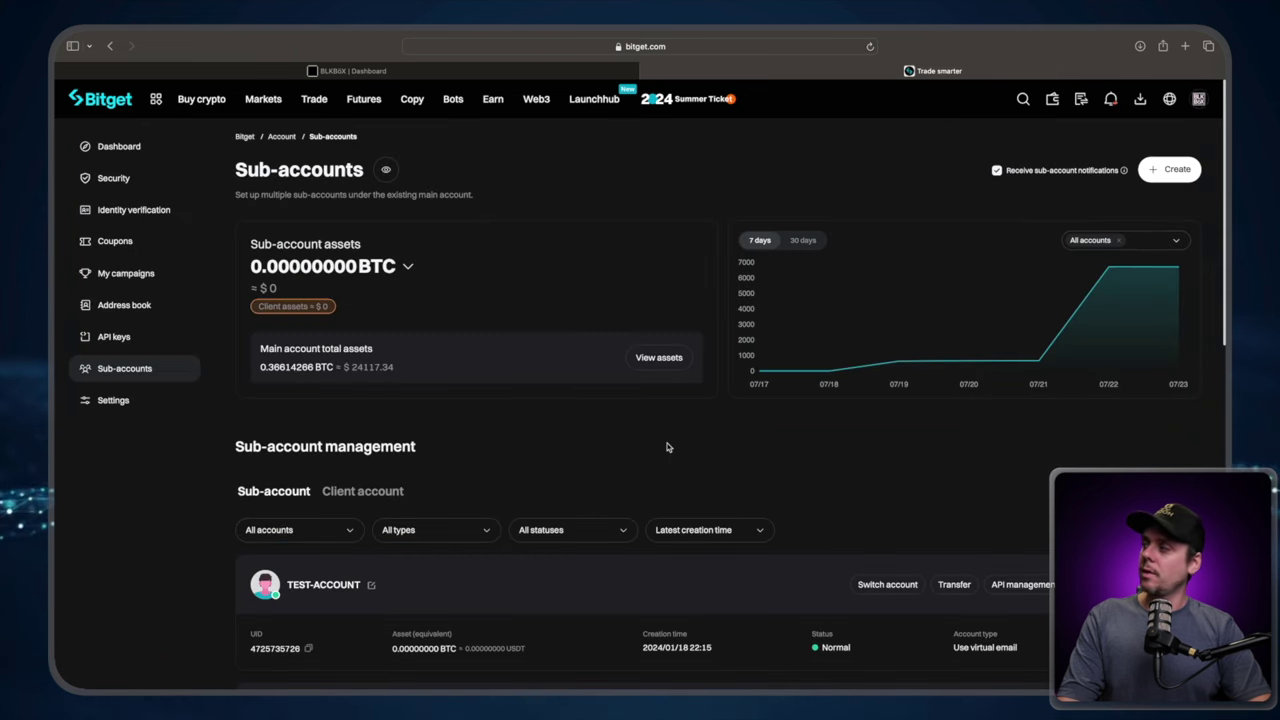
pyautogui.scroll(-1, 668, 447)
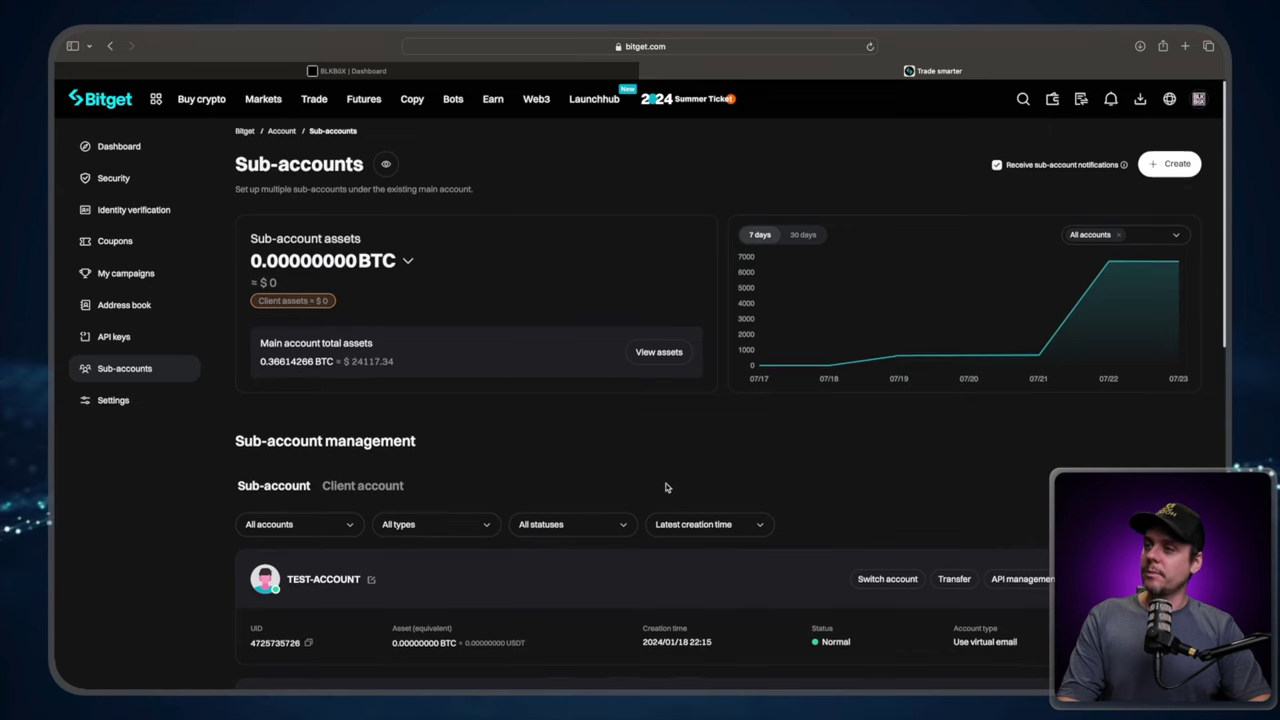
pyautogui.scroll(-4, 667, 487)
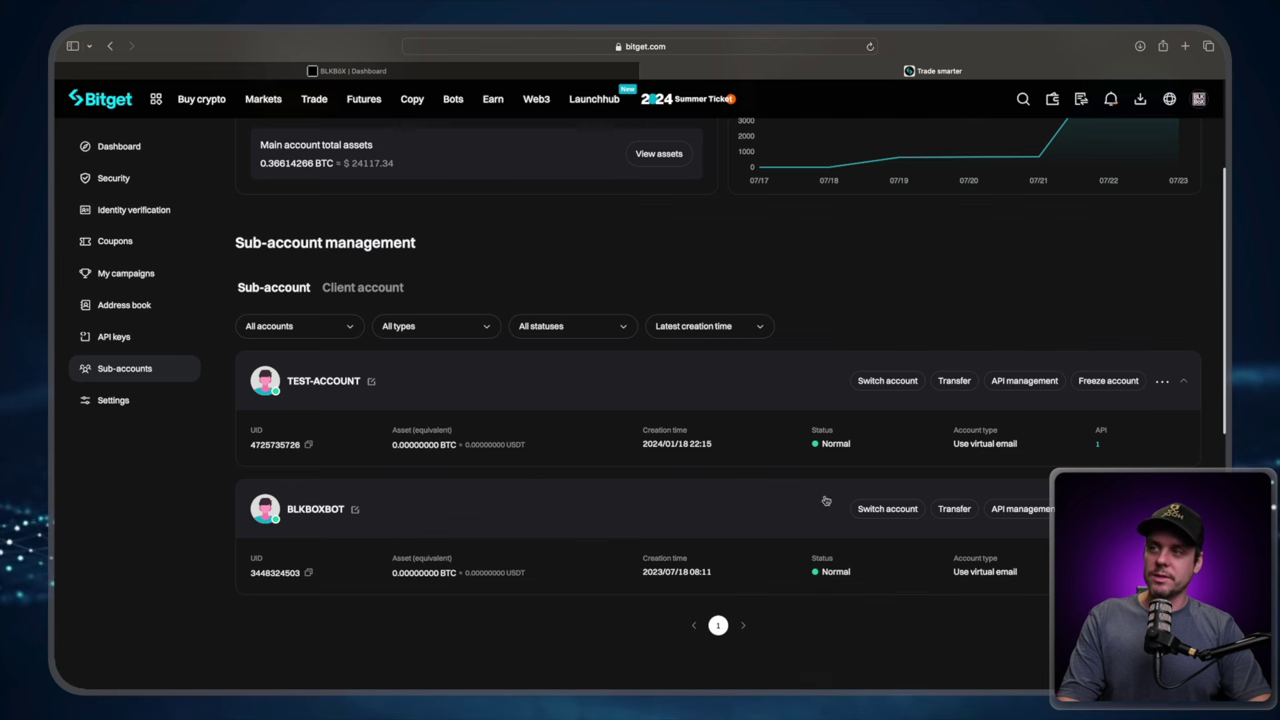
pyautogui.scroll(-1, 960, 517)
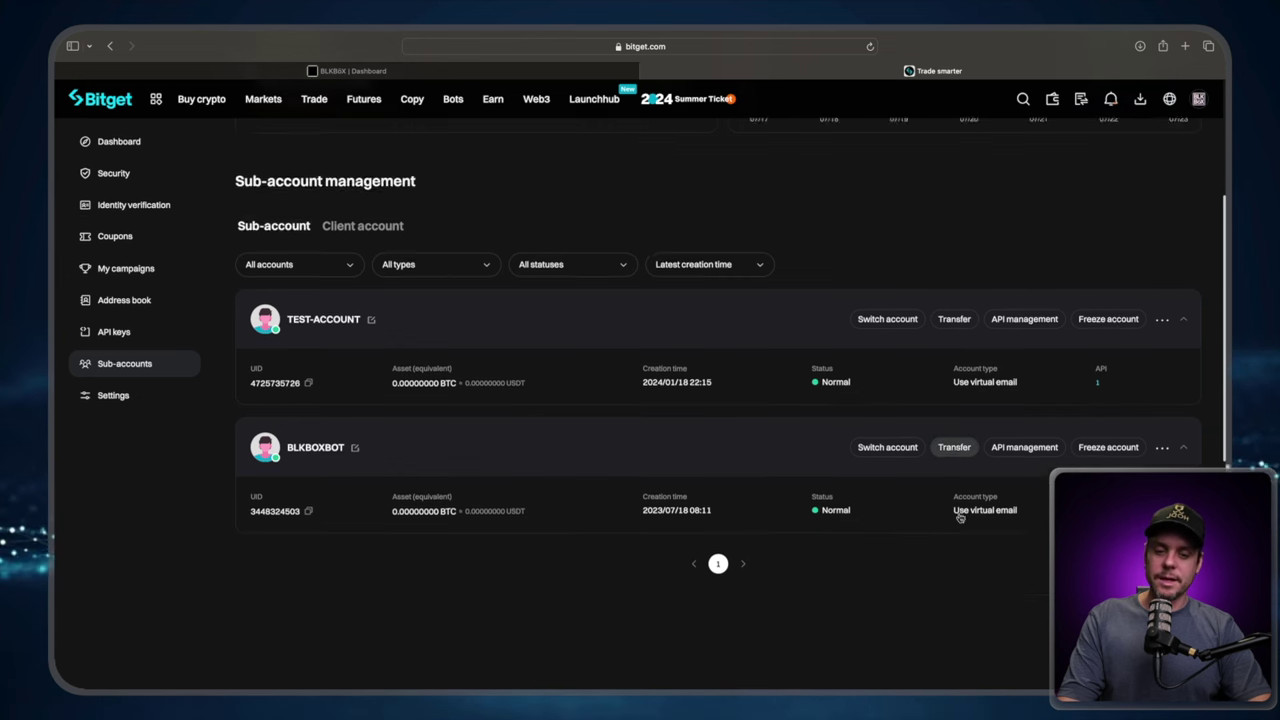
pyautogui.scroll(-2, 960, 510)
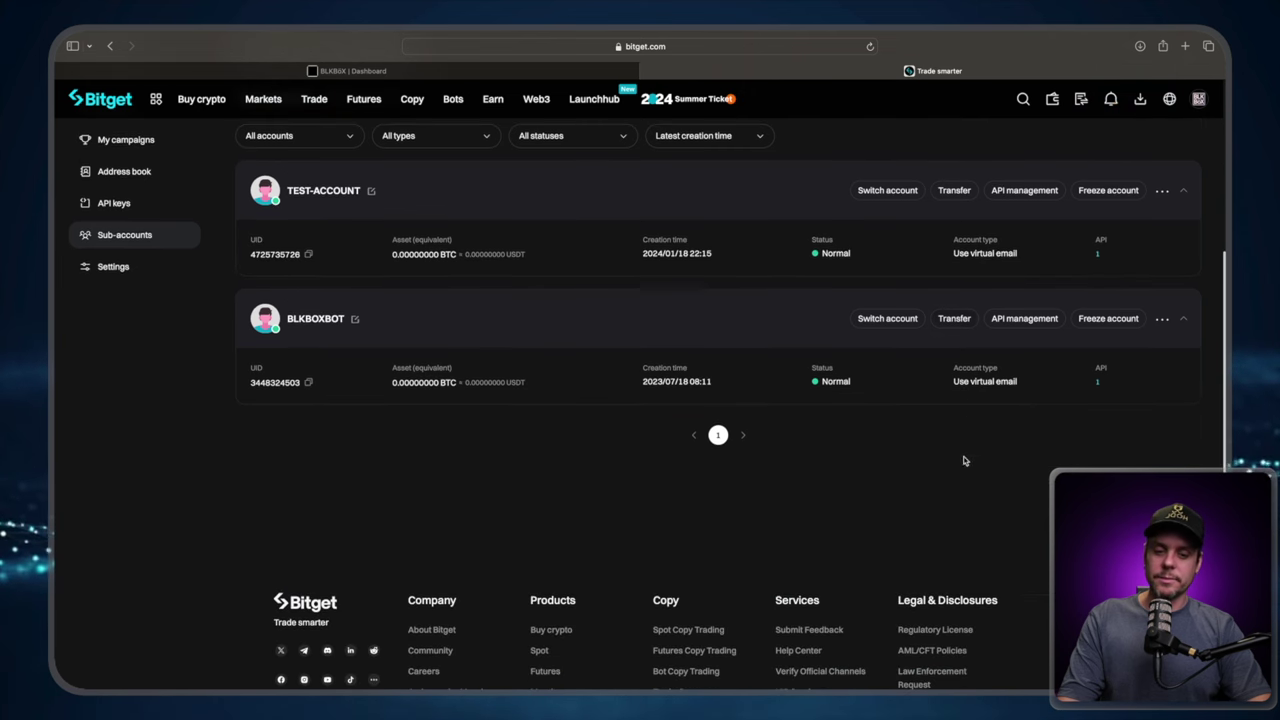
# Step: Transfer 0.1 BTC from the main account's Spot wallet to the BLKBOXBOT sub-account's Coin-M Futures wallet
pyautogui.click(954, 318)
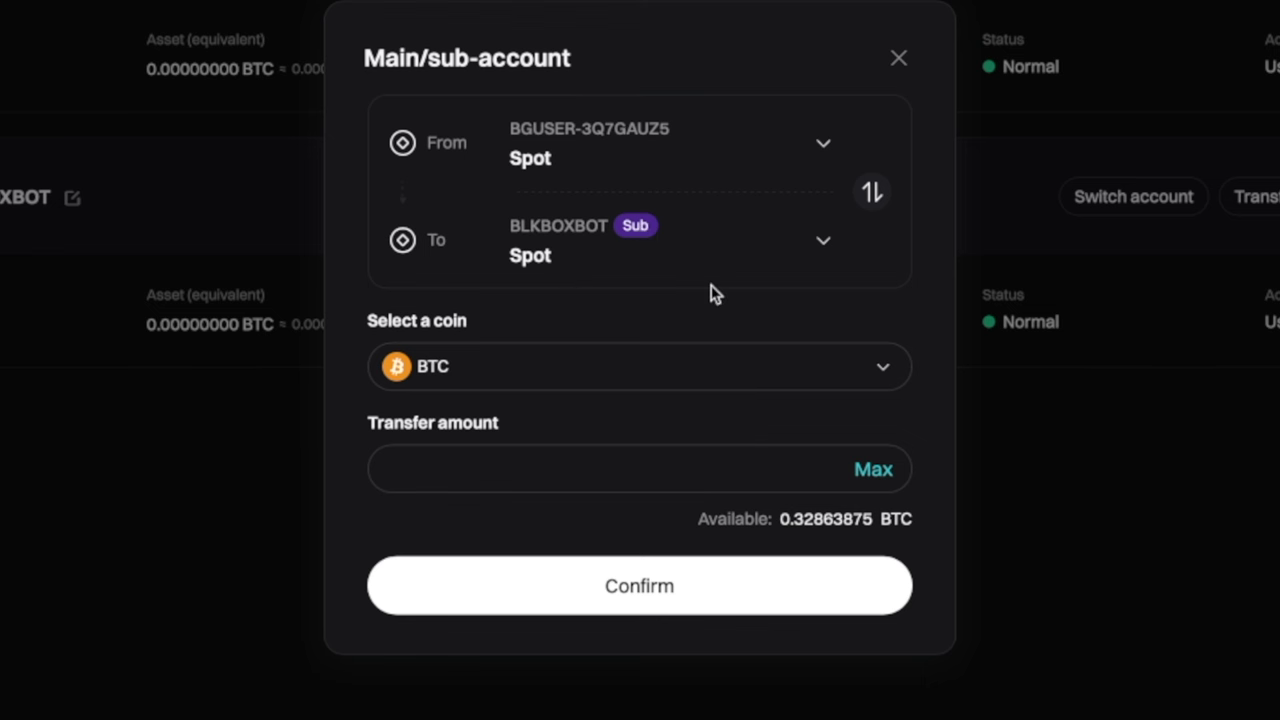
pyautogui.click(824, 244)
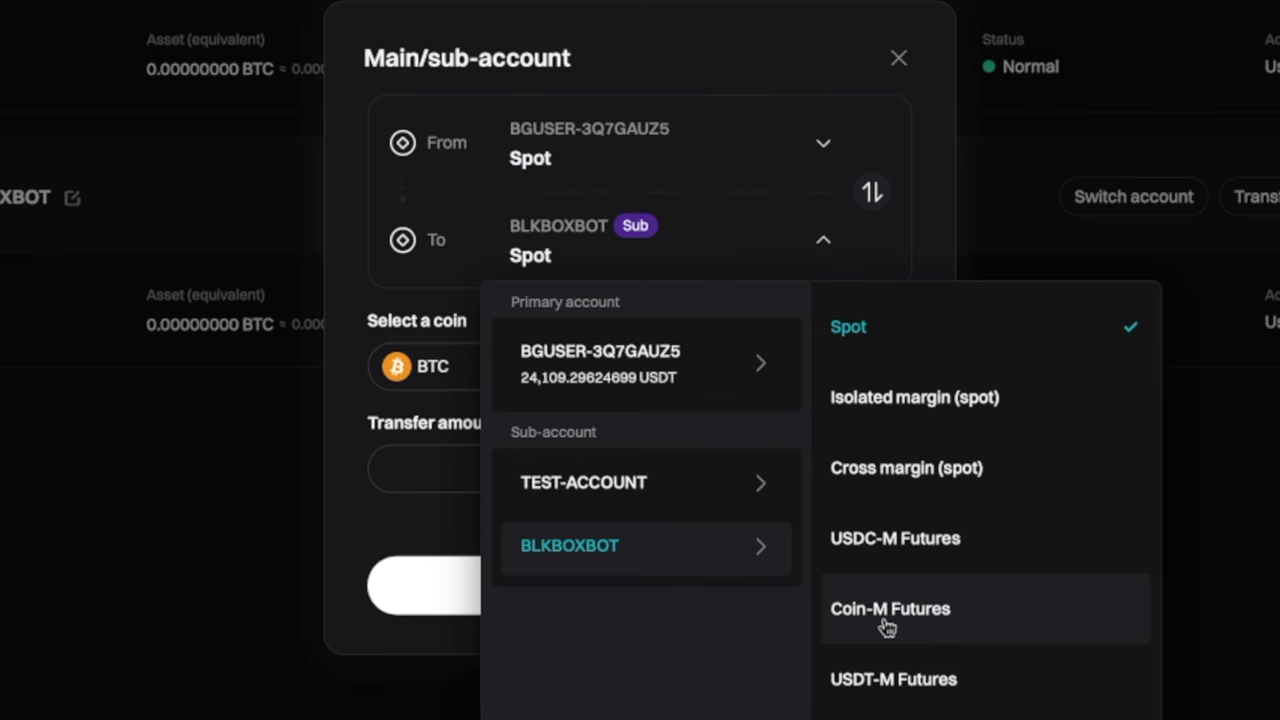
pyautogui.click(886, 626)
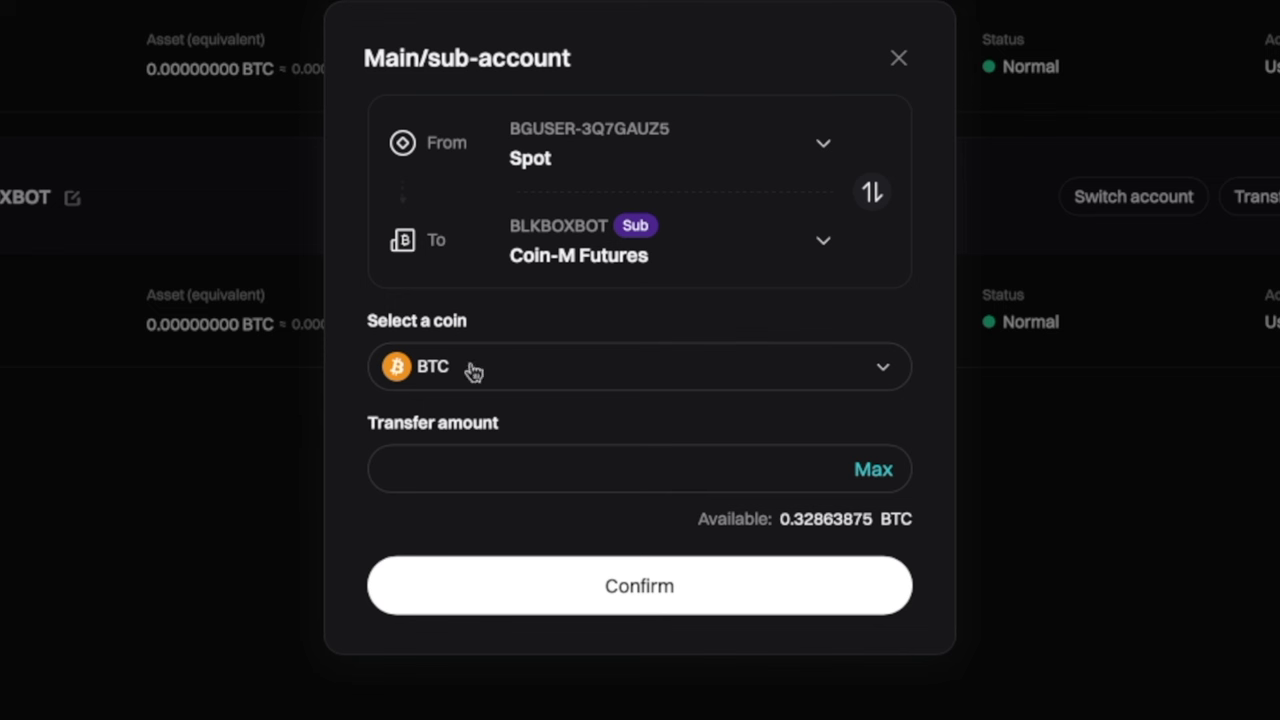
pyautogui.click(762, 466)
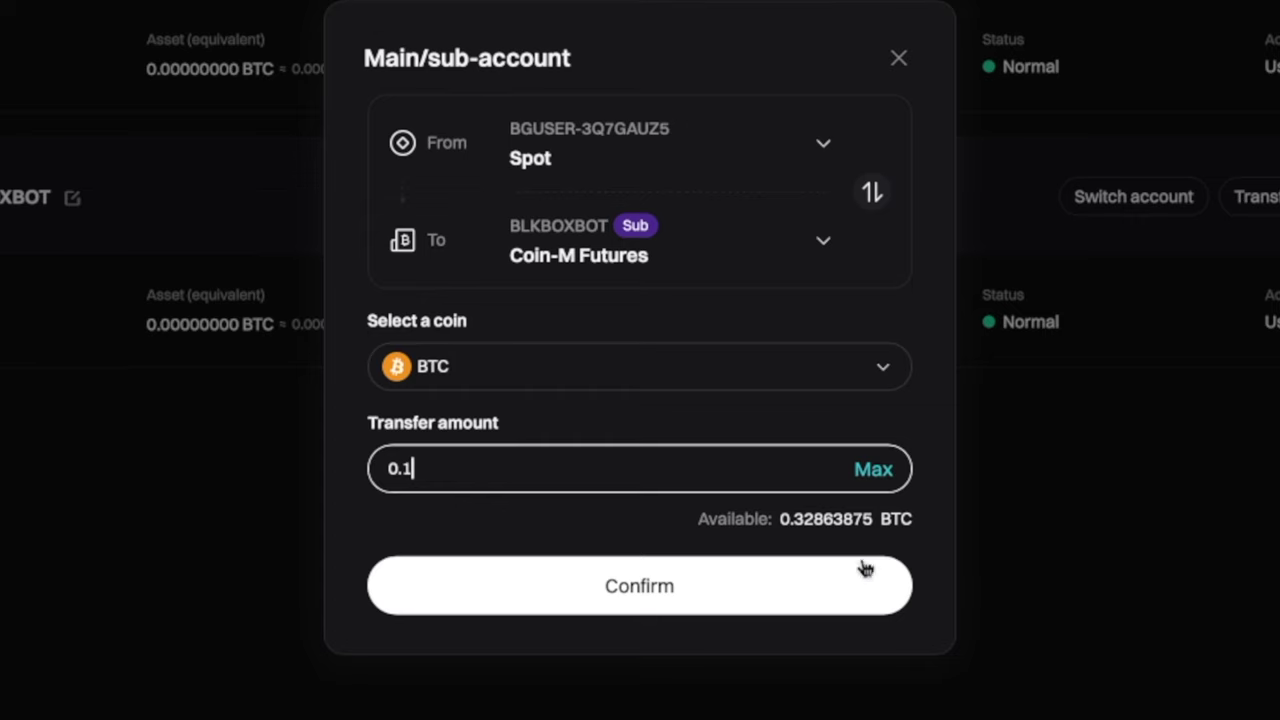
pyautogui.click(639, 586)
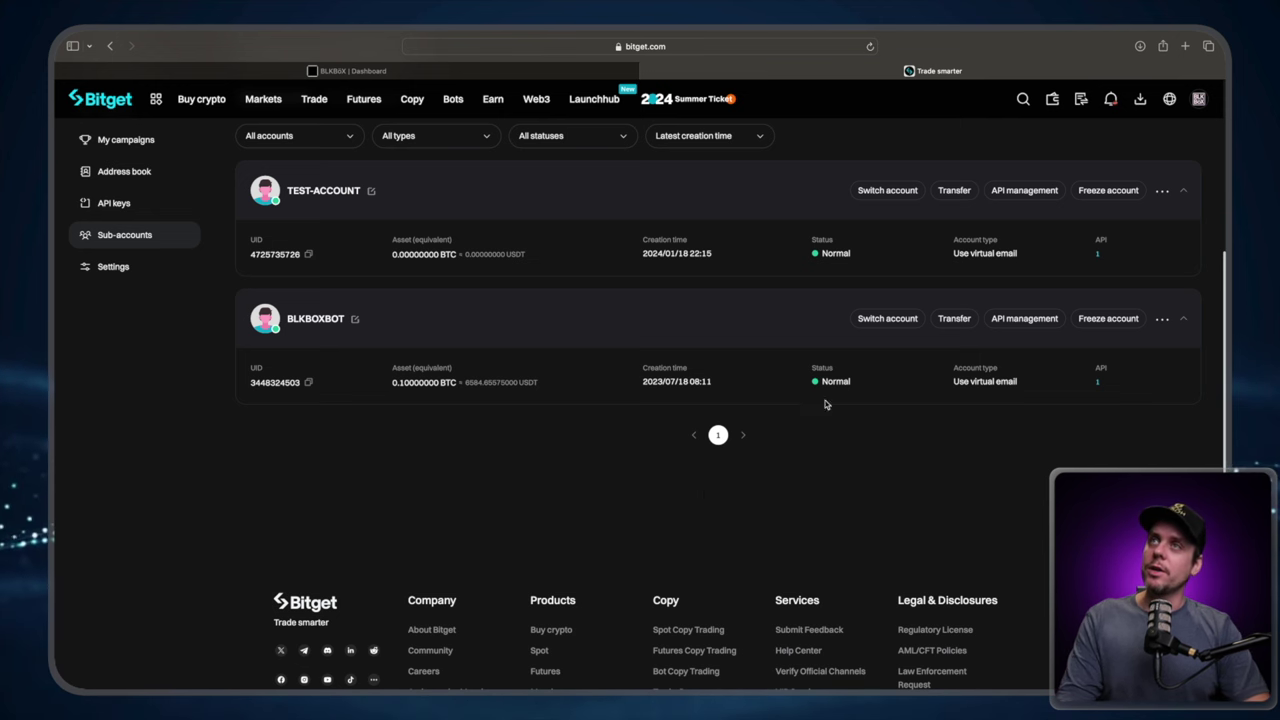
# Step: Switch to the BLKBOXBOT sub-account and open its assets overview
pyautogui.moveTo(1199, 98)
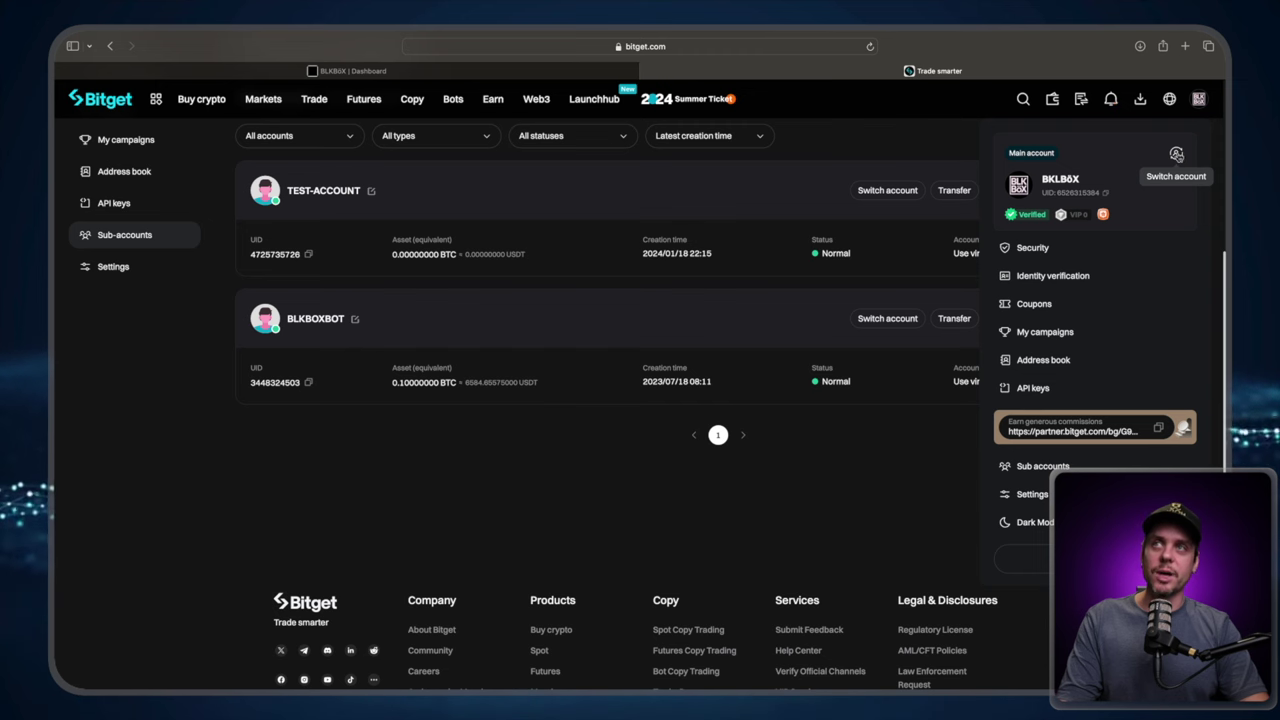
pyautogui.click(1177, 153)
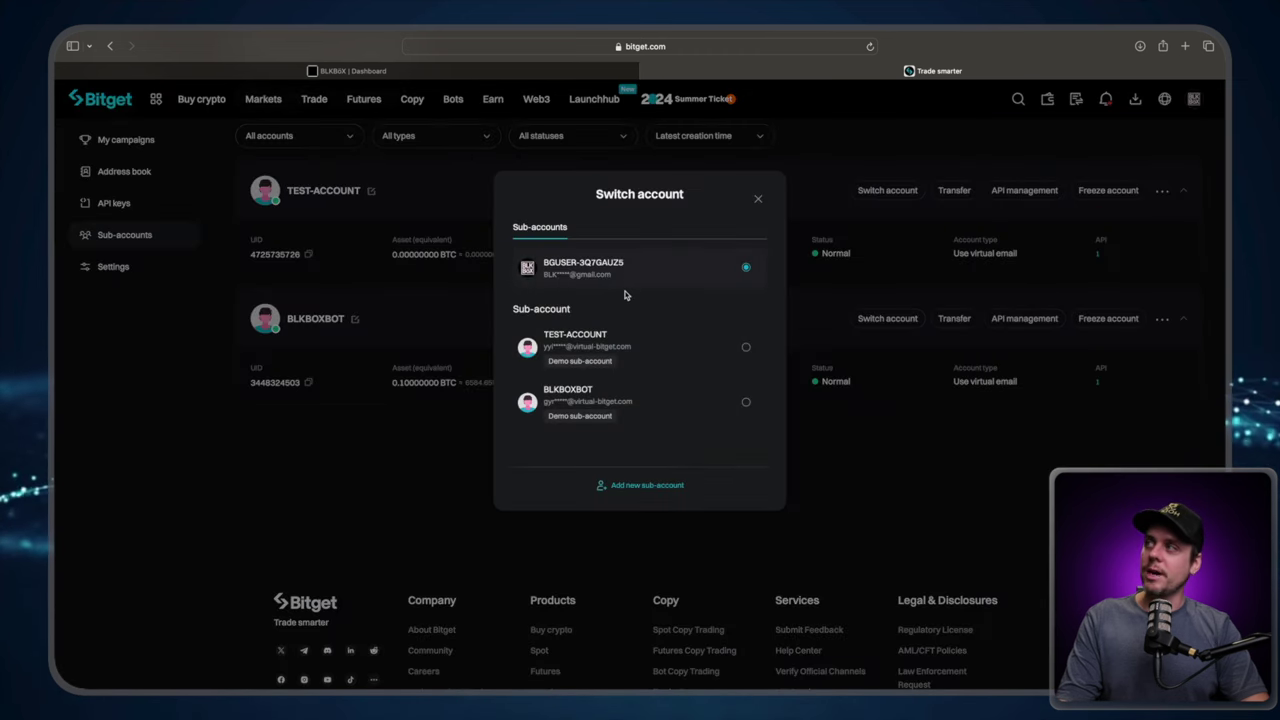
pyautogui.click(637, 404)
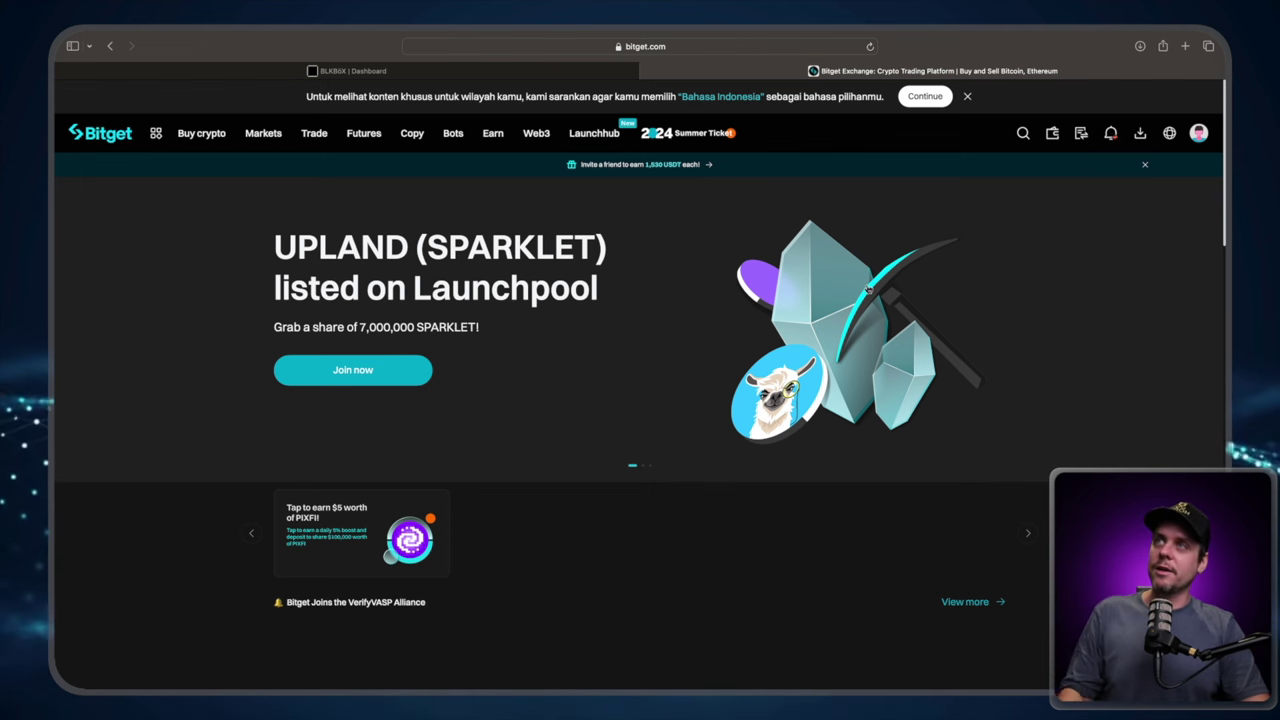
pyautogui.moveTo(1052, 132)
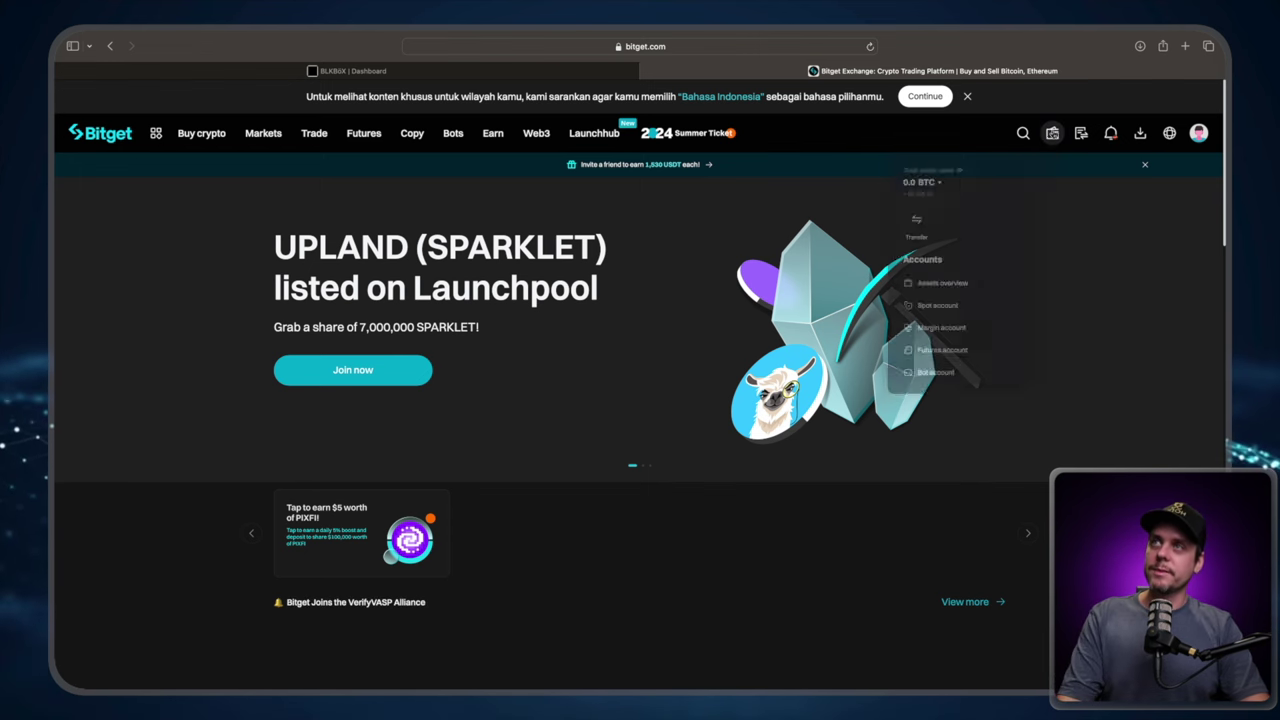
pyautogui.click(1052, 133)
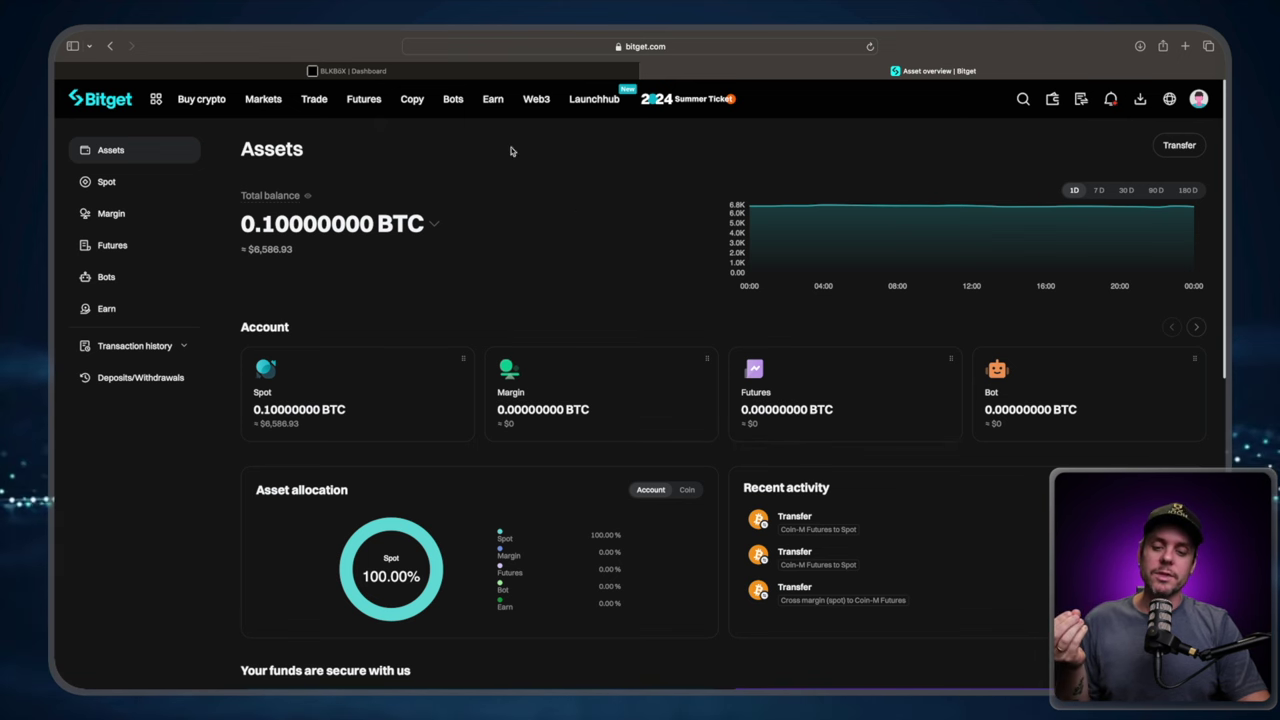
pyautogui.click(420, 67)
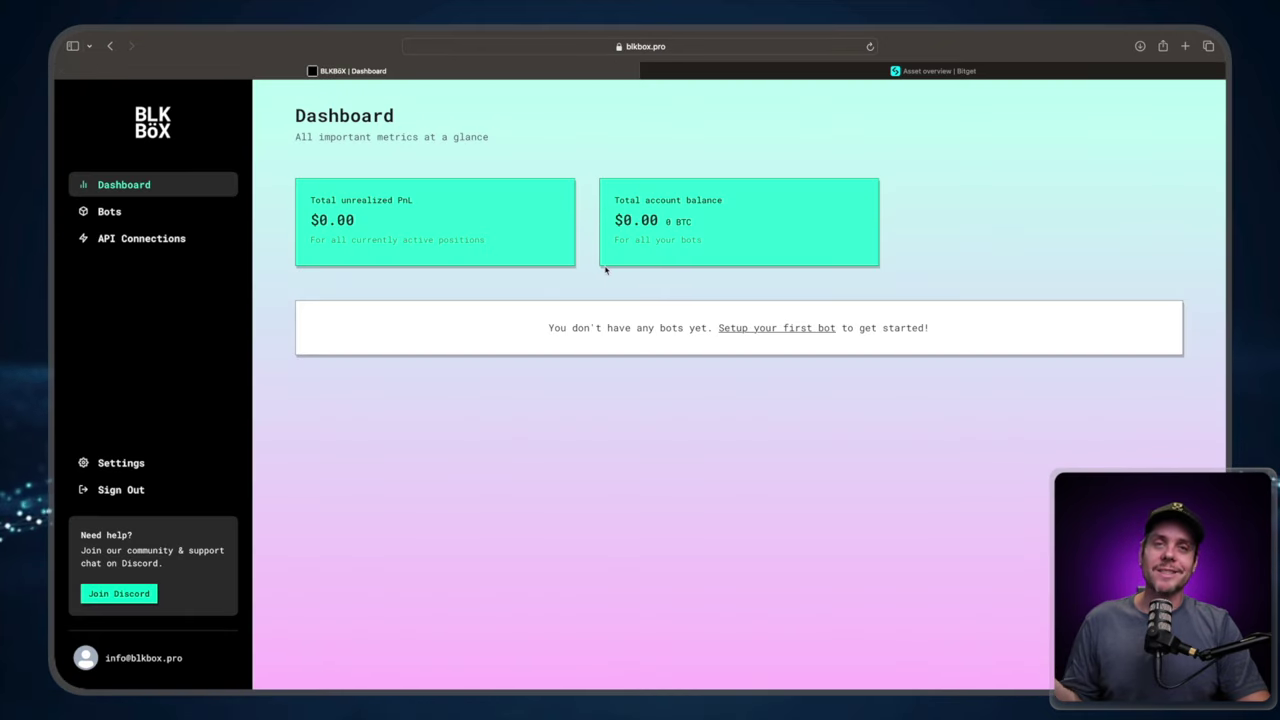
pyautogui.click(798, 76)
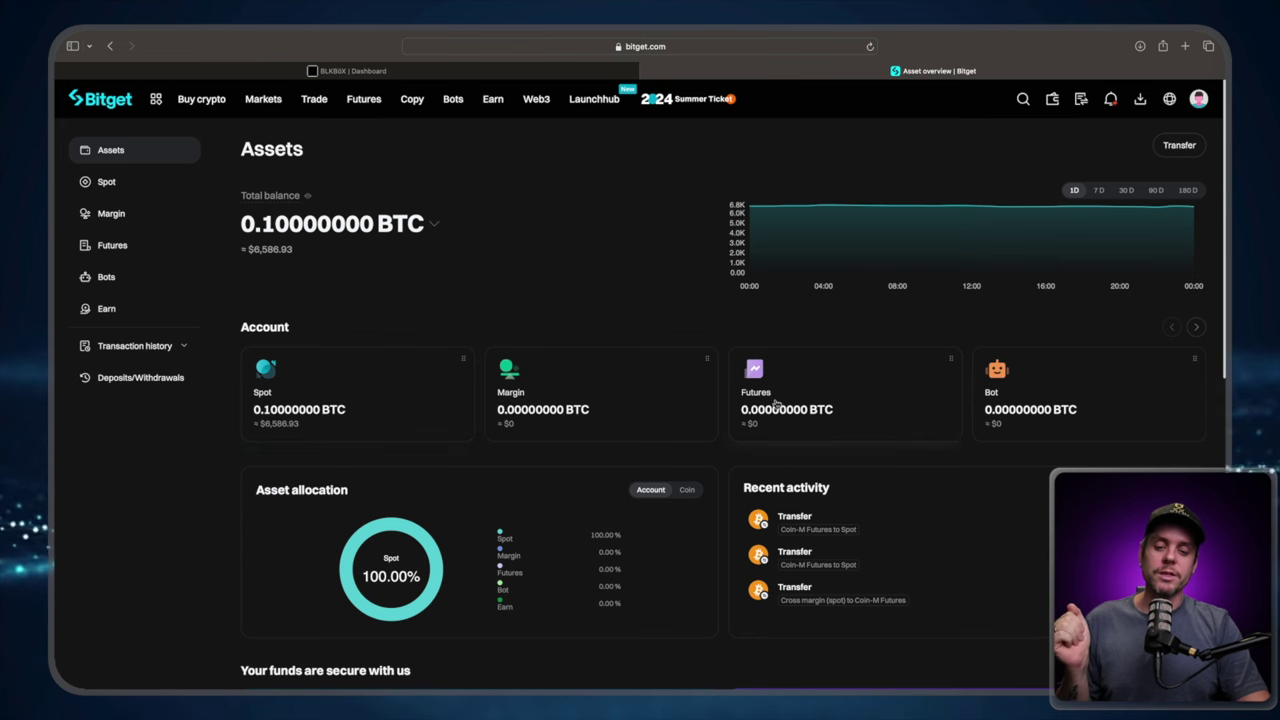
# Step: Transfer the maximum 0.1 BTC from the sub-account's Spot wallet to Coin-M Futures and return to the assets overview
pyautogui.click(113, 184)
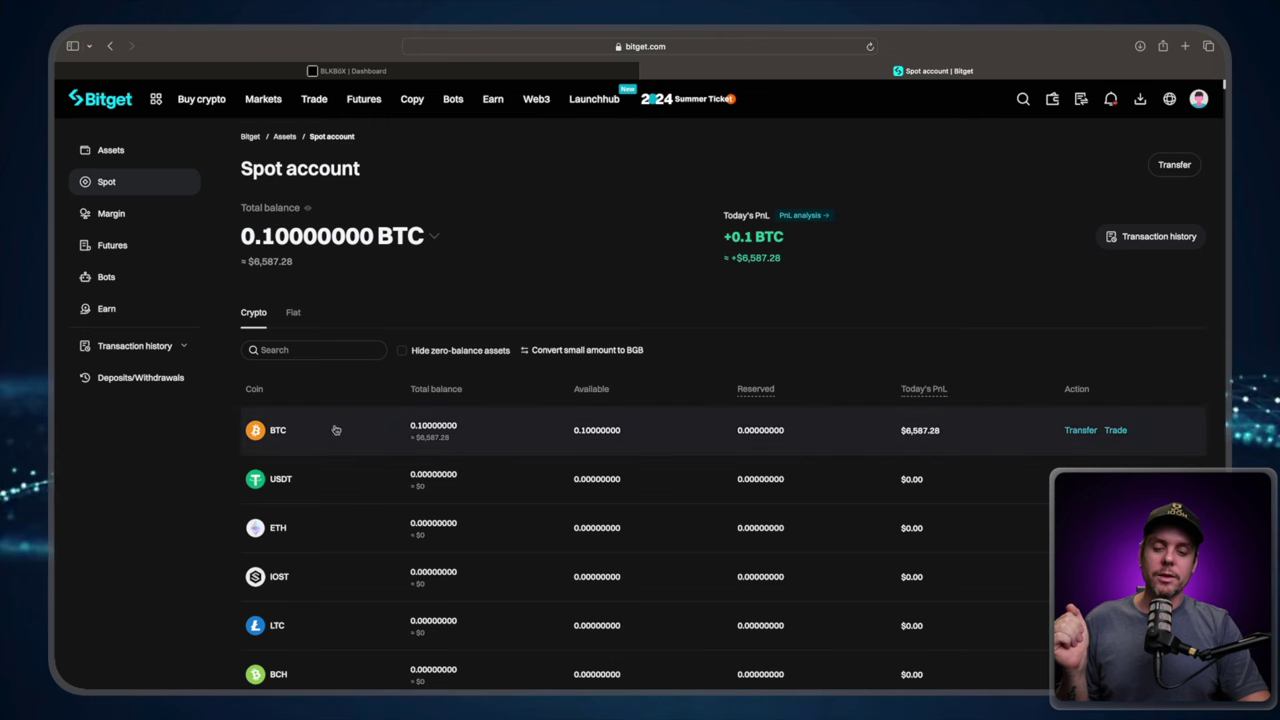
pyautogui.click(1080, 430)
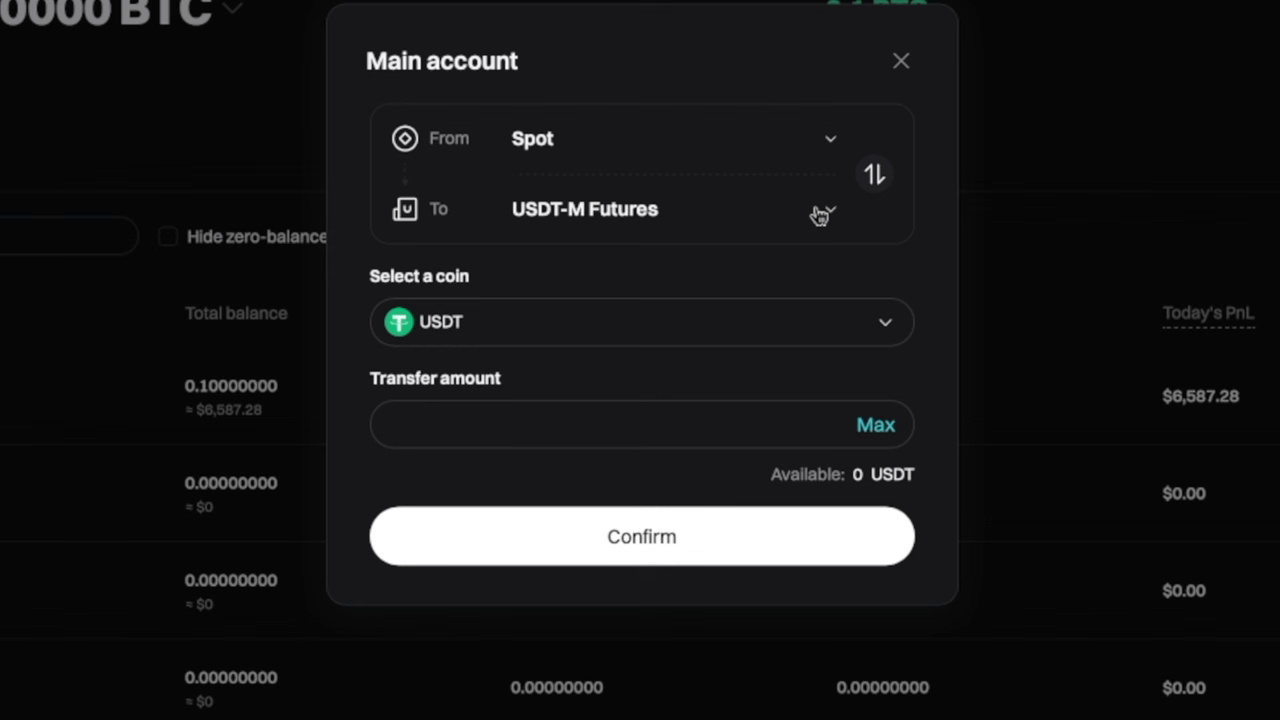
pyautogui.click(824, 211)
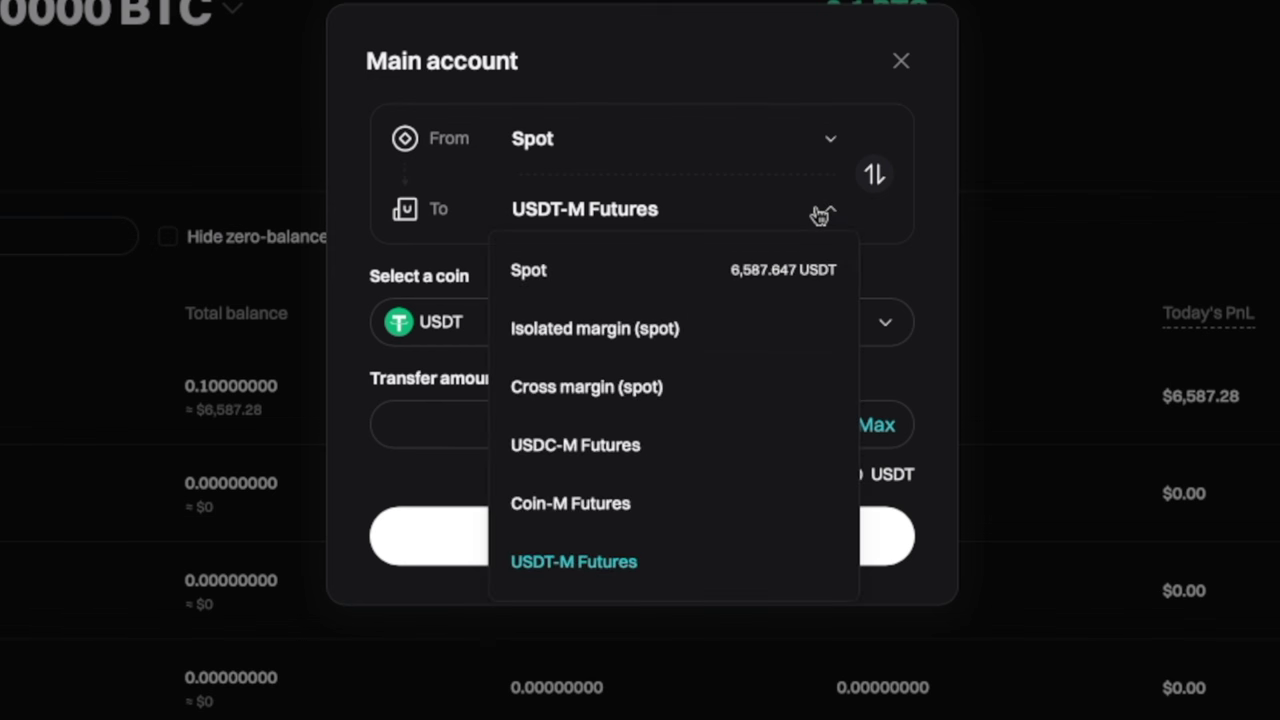
pyautogui.click(572, 505)
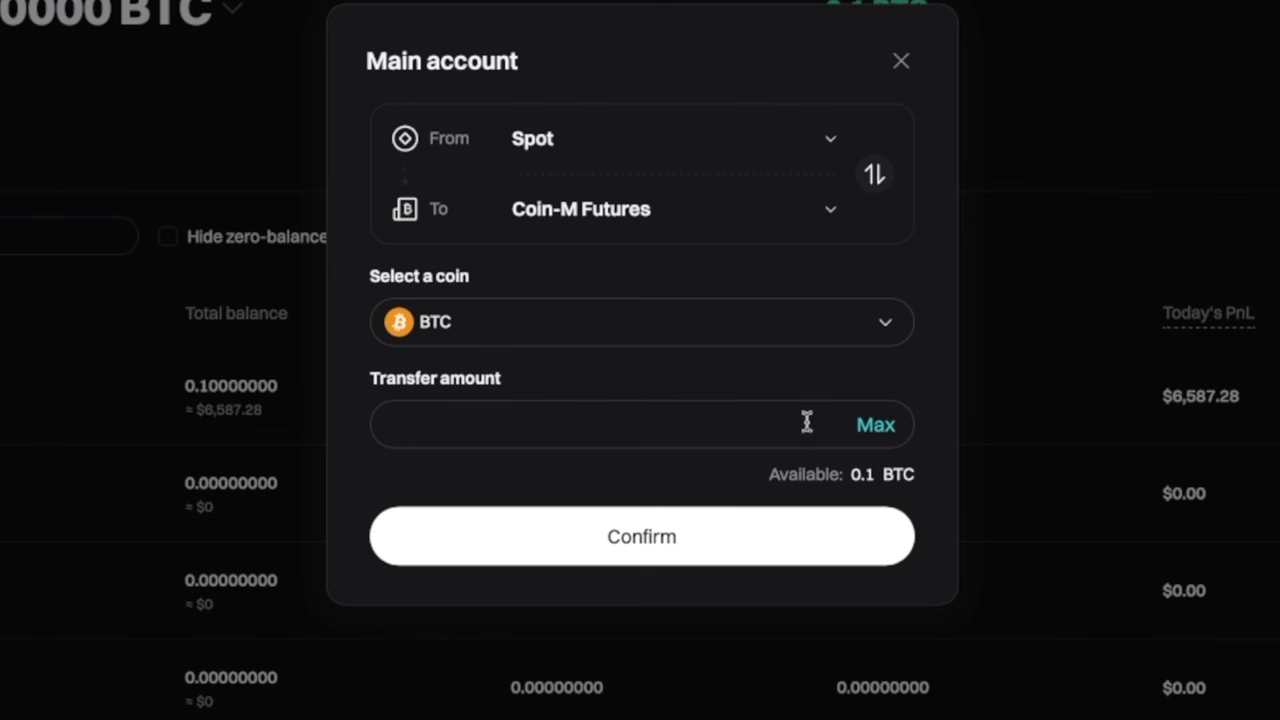
pyautogui.click(875, 426)
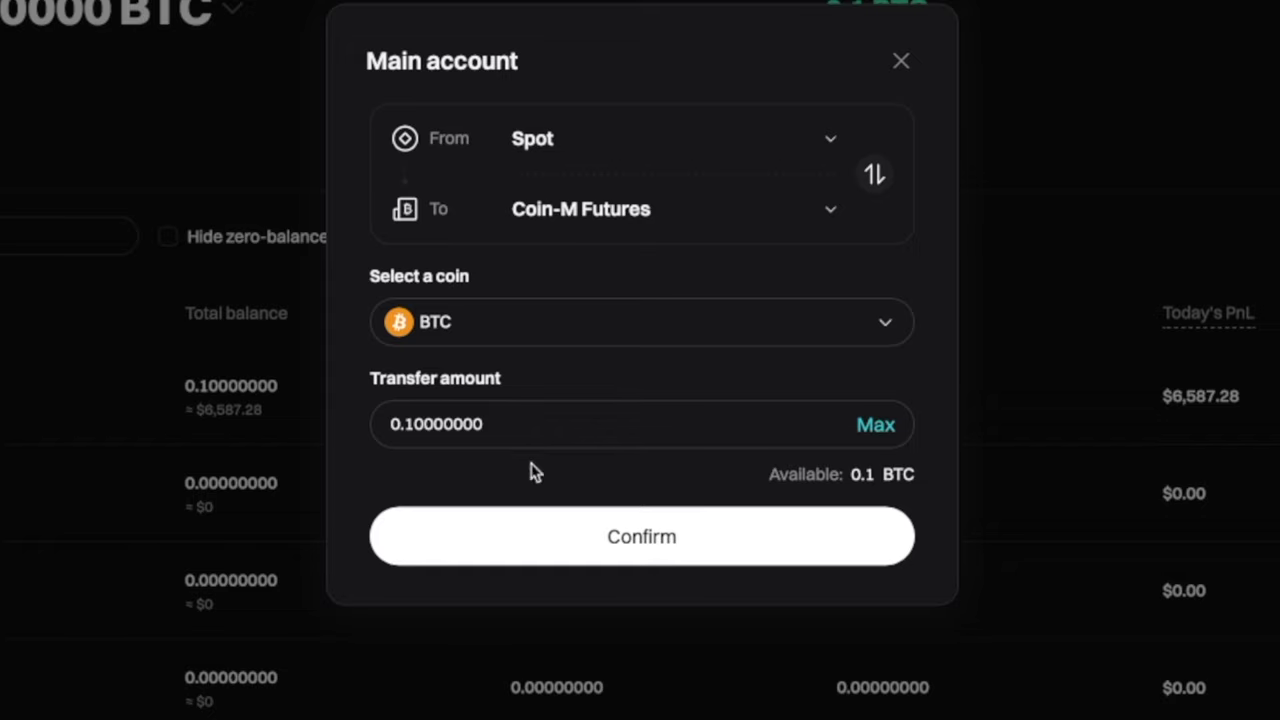
pyautogui.click(652, 547)
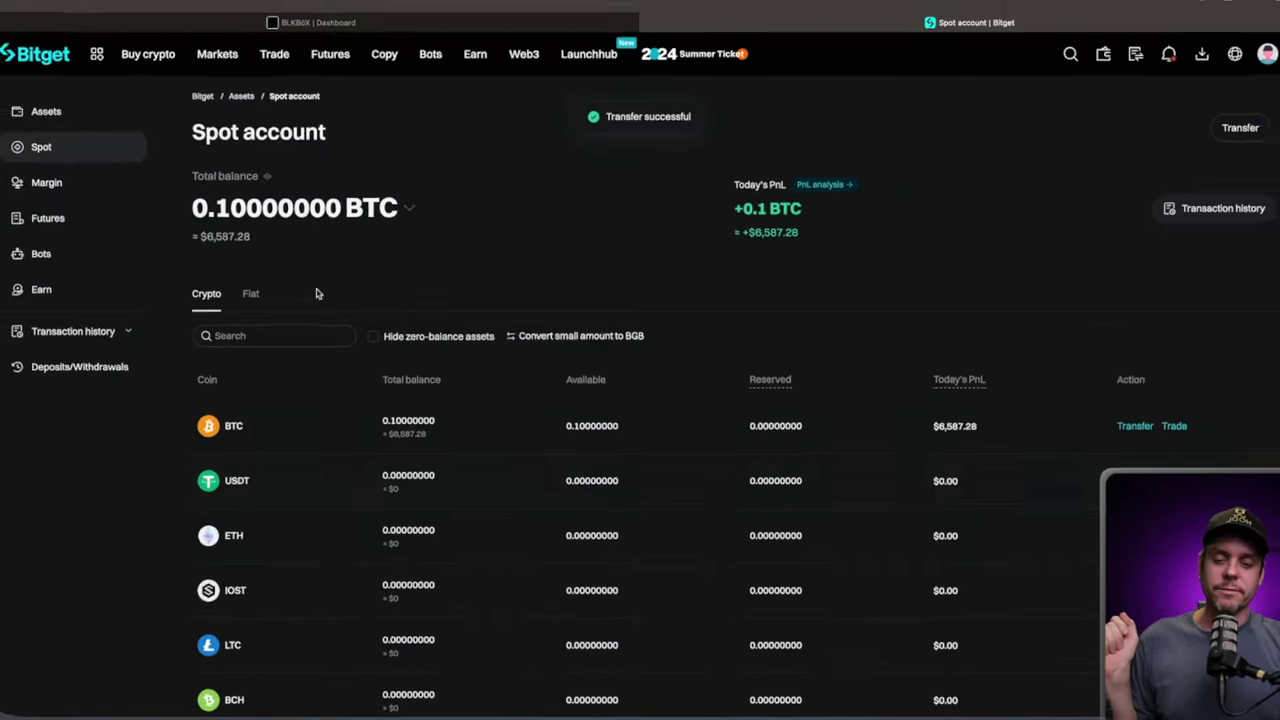
pyautogui.click(54, 113)
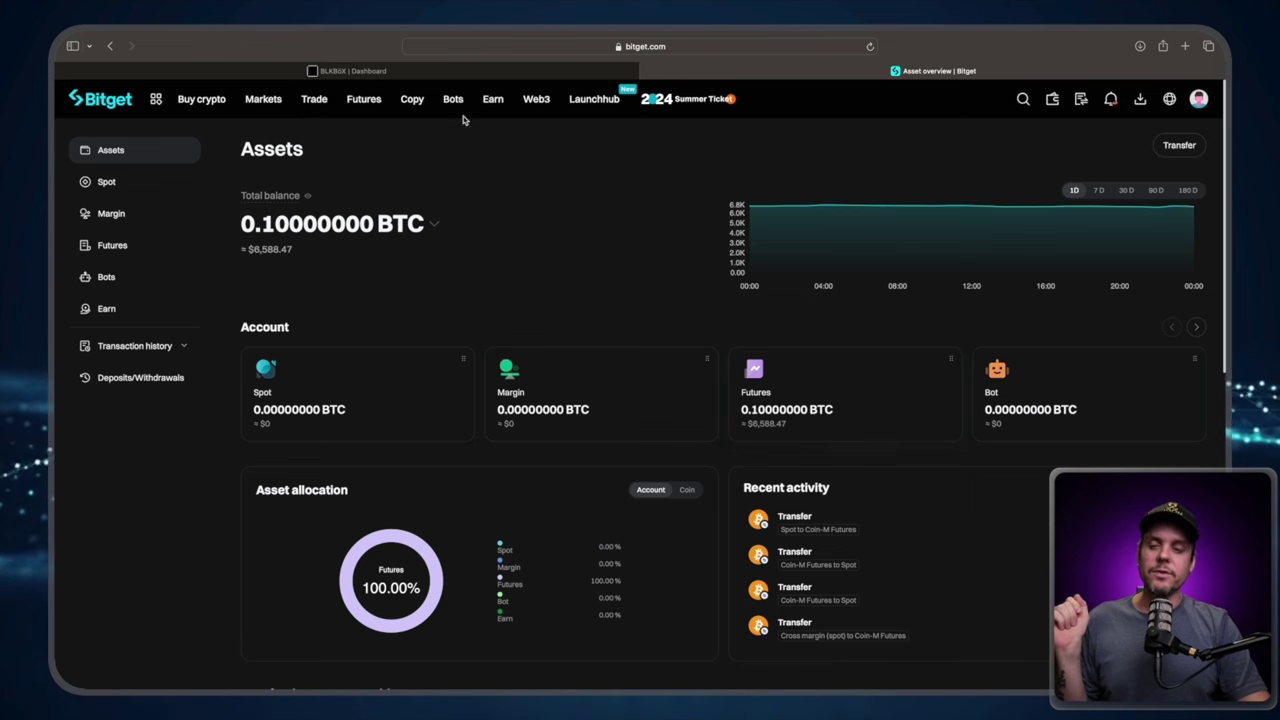
pyautogui.click(437, 72)
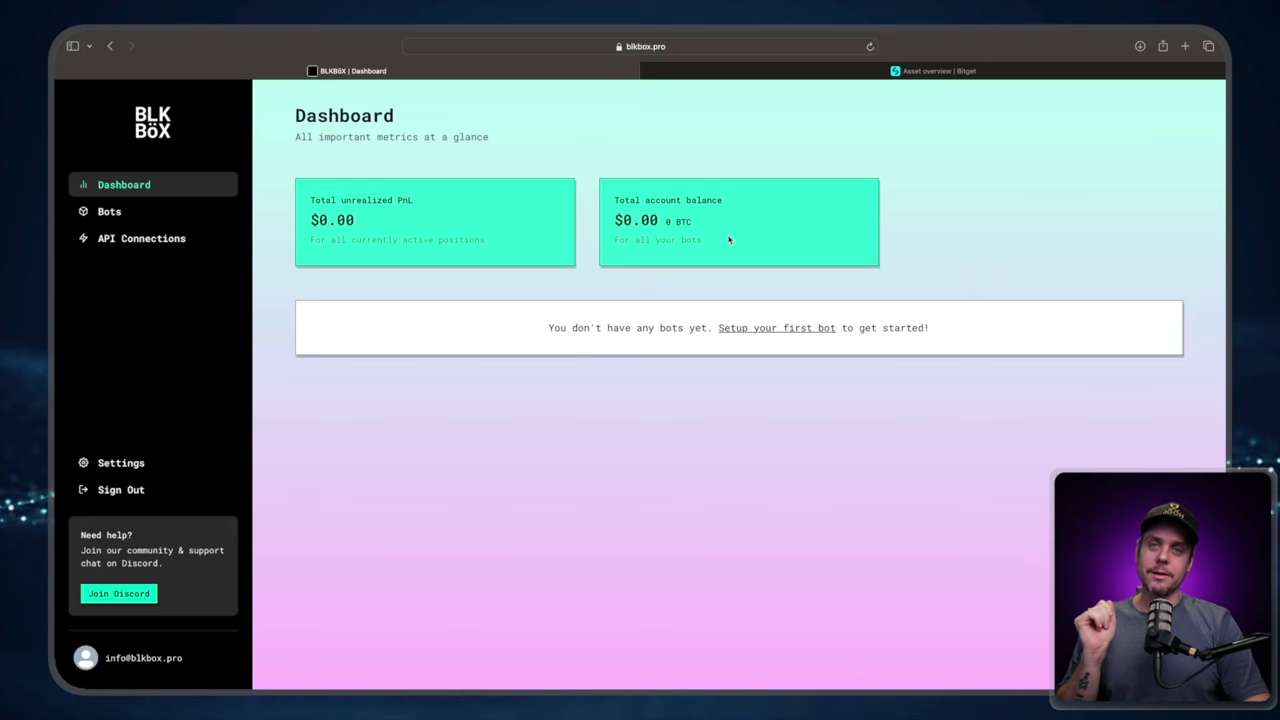
pyautogui.click(837, 71)
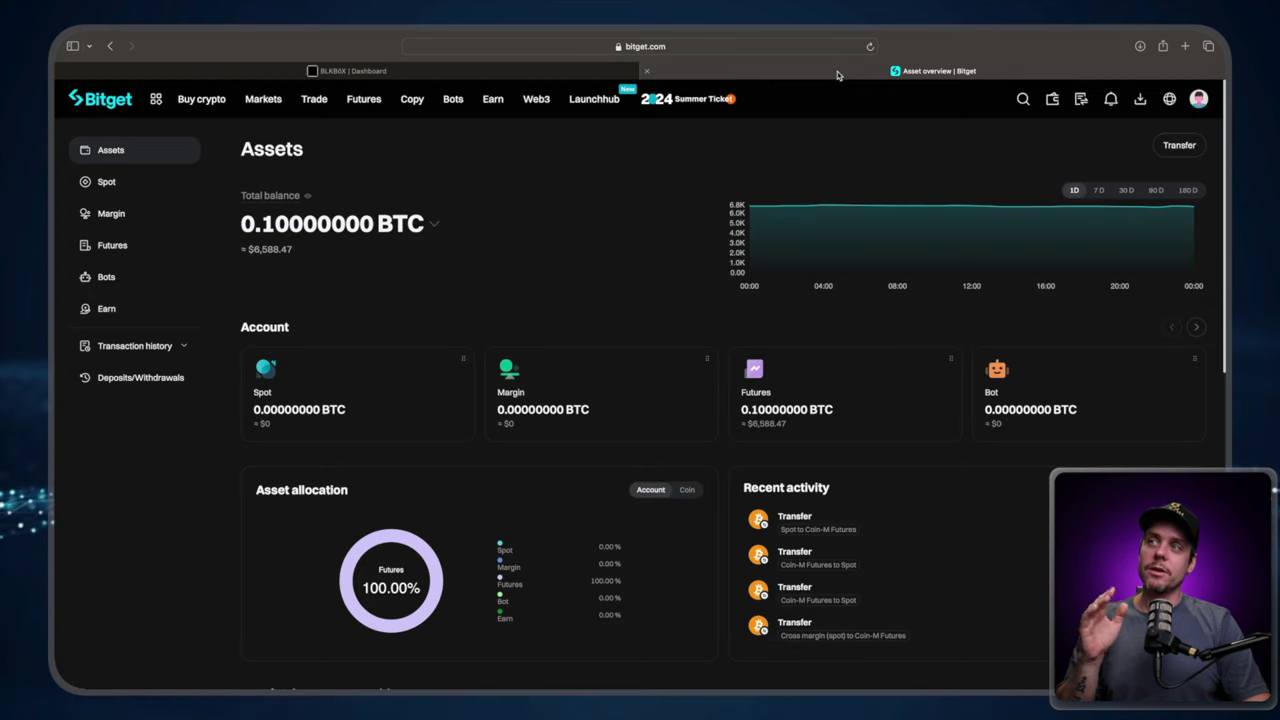
# Step: Switch to BLKBöX, start setting up the first bot and select the Bitget API connection for it
pyautogui.click(578, 65)
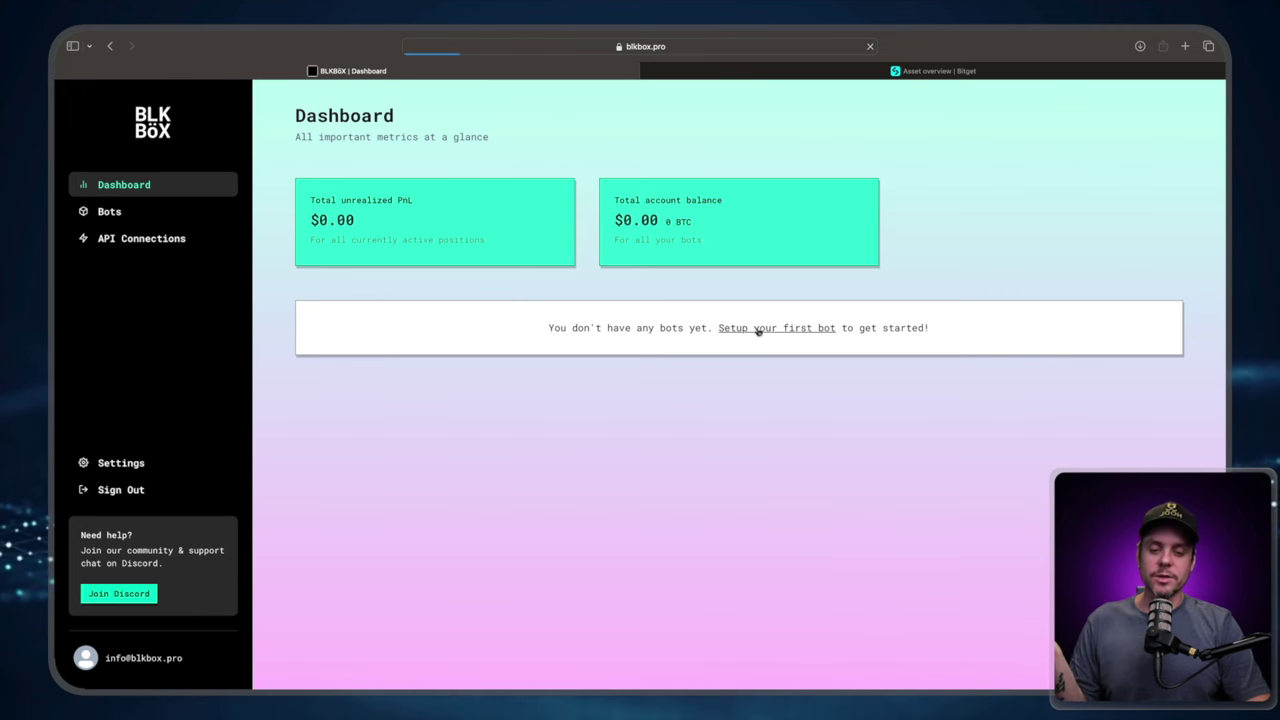
pyautogui.click(758, 328)
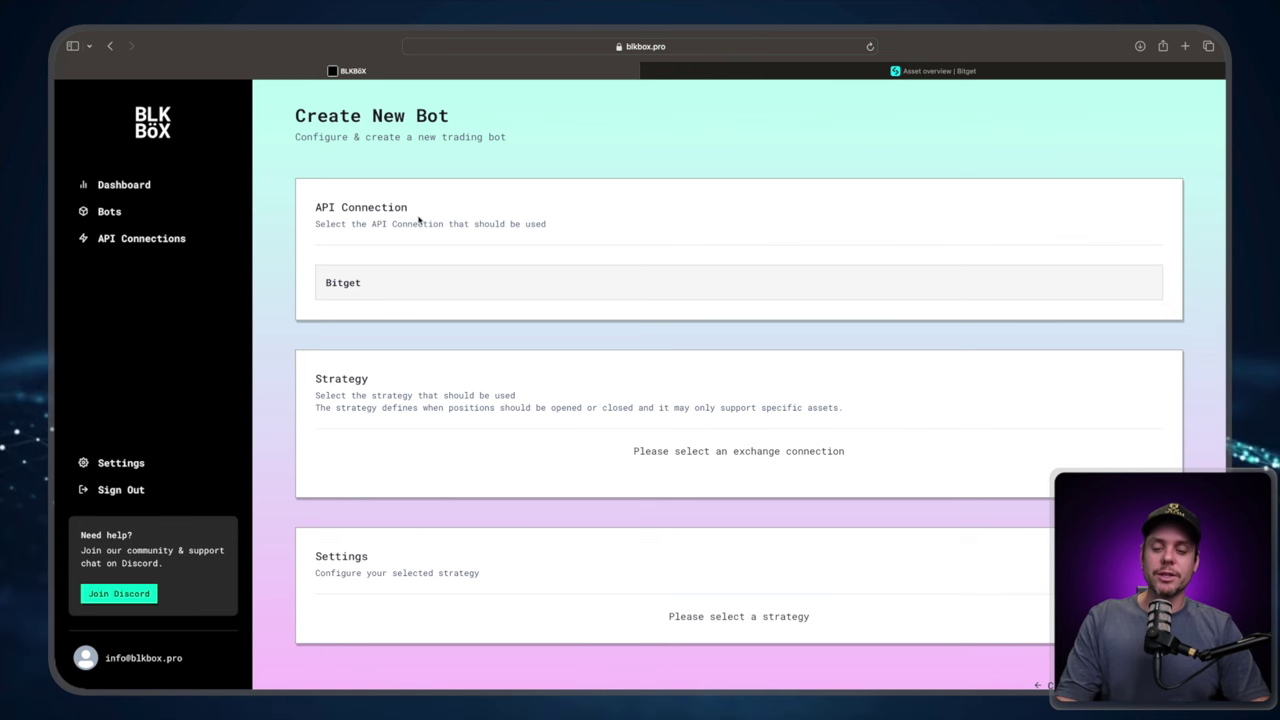
pyautogui.click(463, 292)
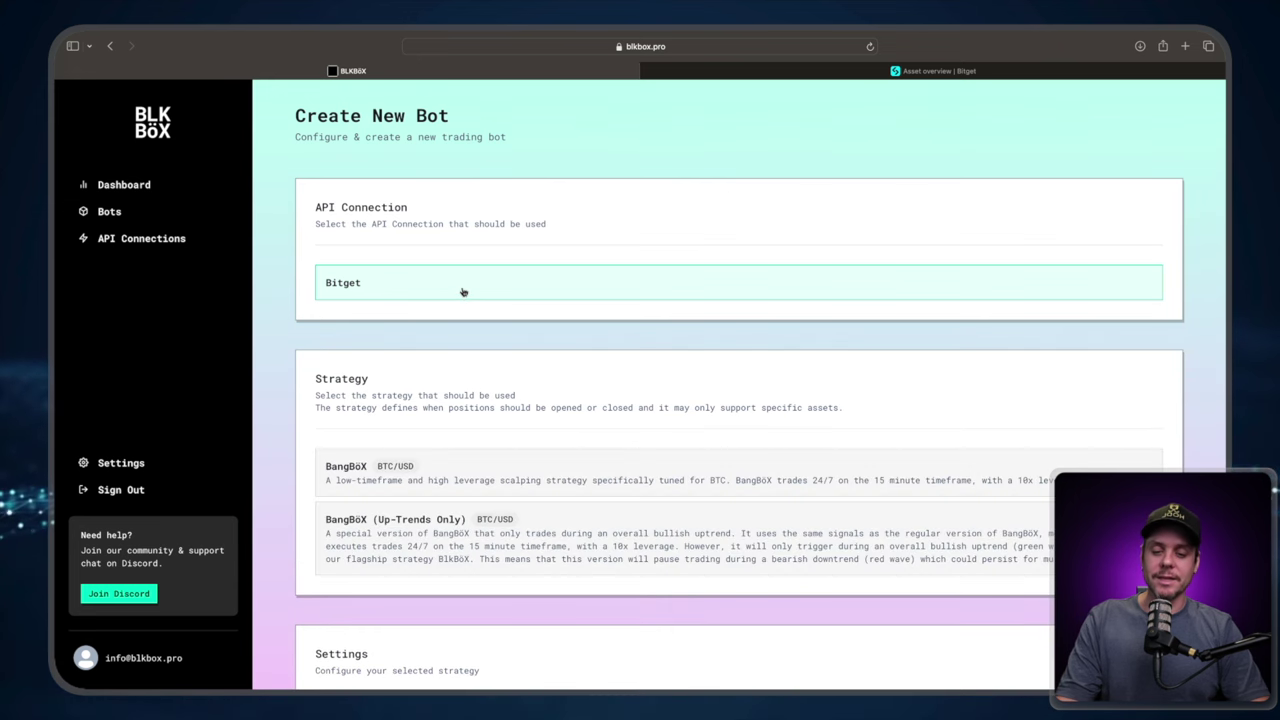
pyautogui.scroll(-2, 491, 358)
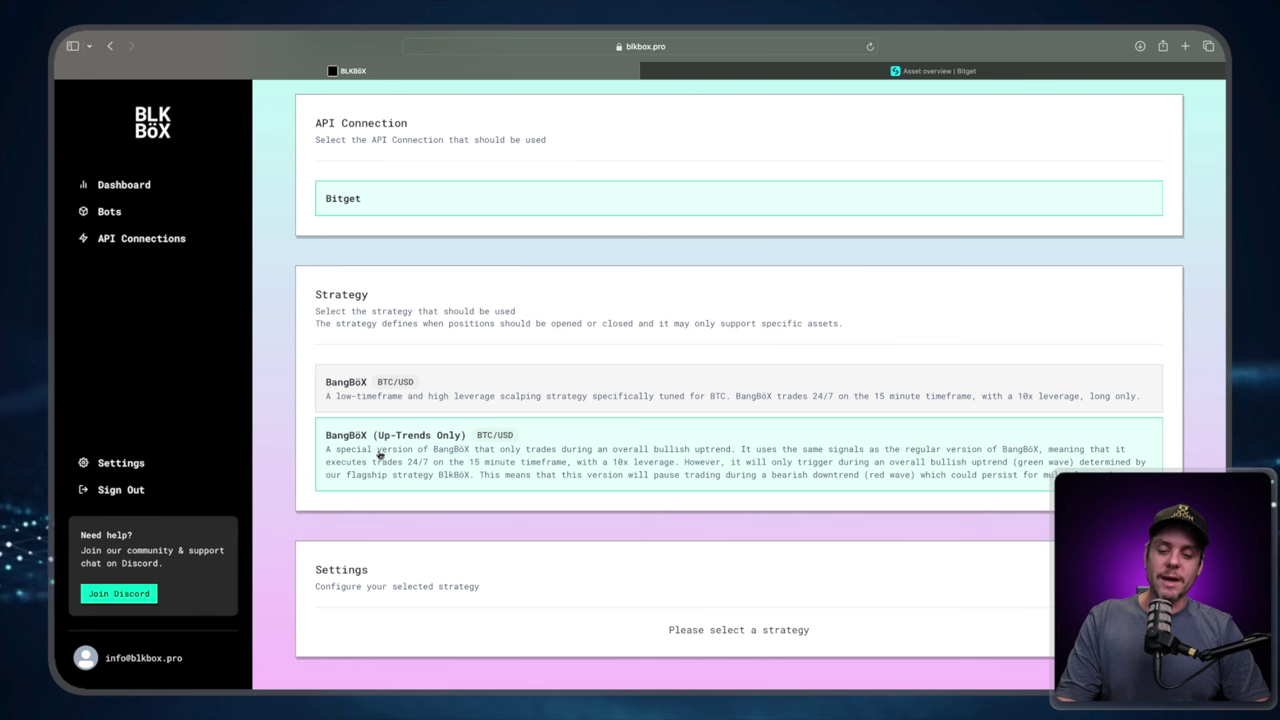
# Step: Choose the regular BangBöX strategy for the bot and set its trading pair to BTC/USD
pyautogui.click(421, 443)
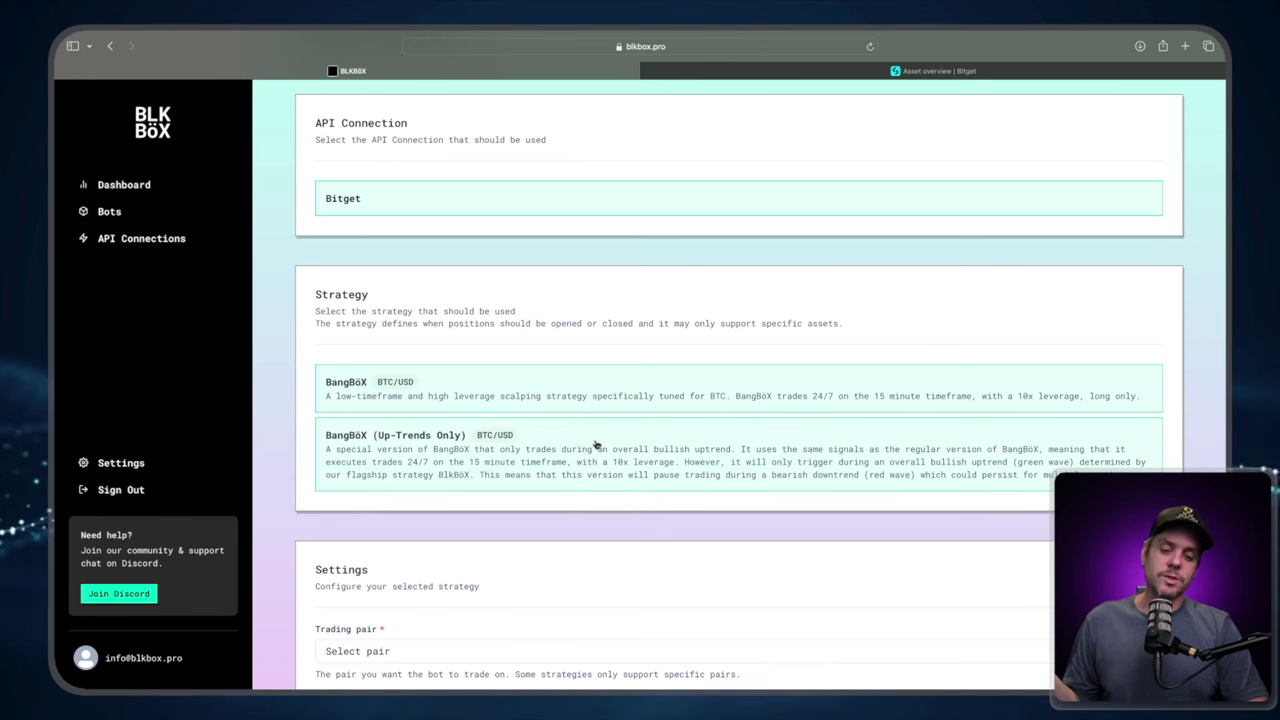
pyautogui.scroll(-3, 590, 440)
pyautogui.click(525, 490)
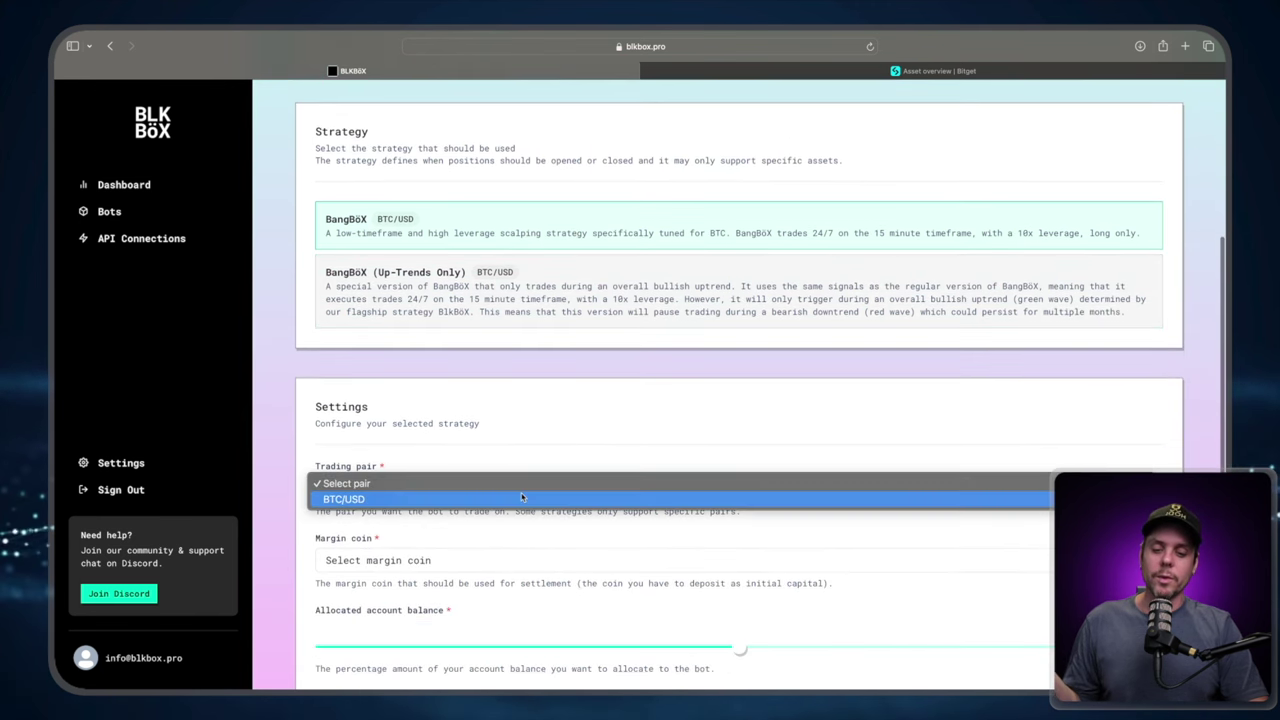
pyautogui.click(431, 505)
# Step: Set the bot's margin coin to BTC in the strategy settings
pyautogui.scroll(-2, 445, 525)
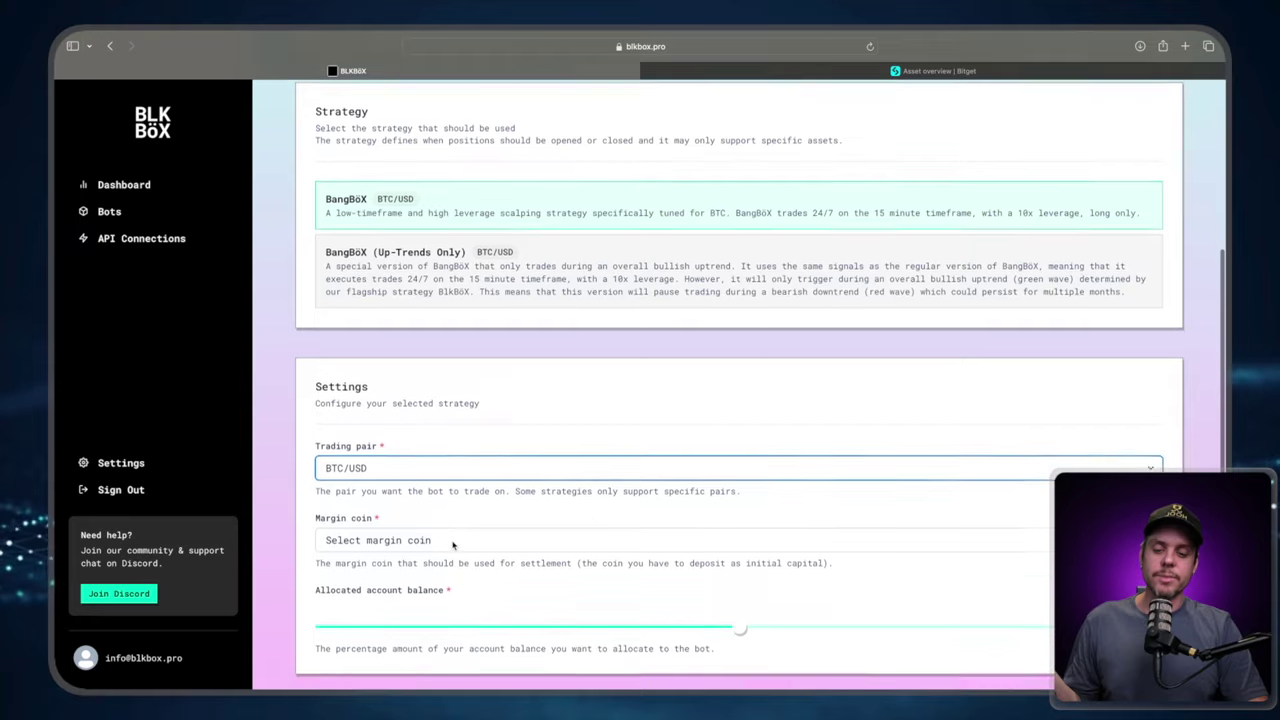
pyautogui.click(444, 470)
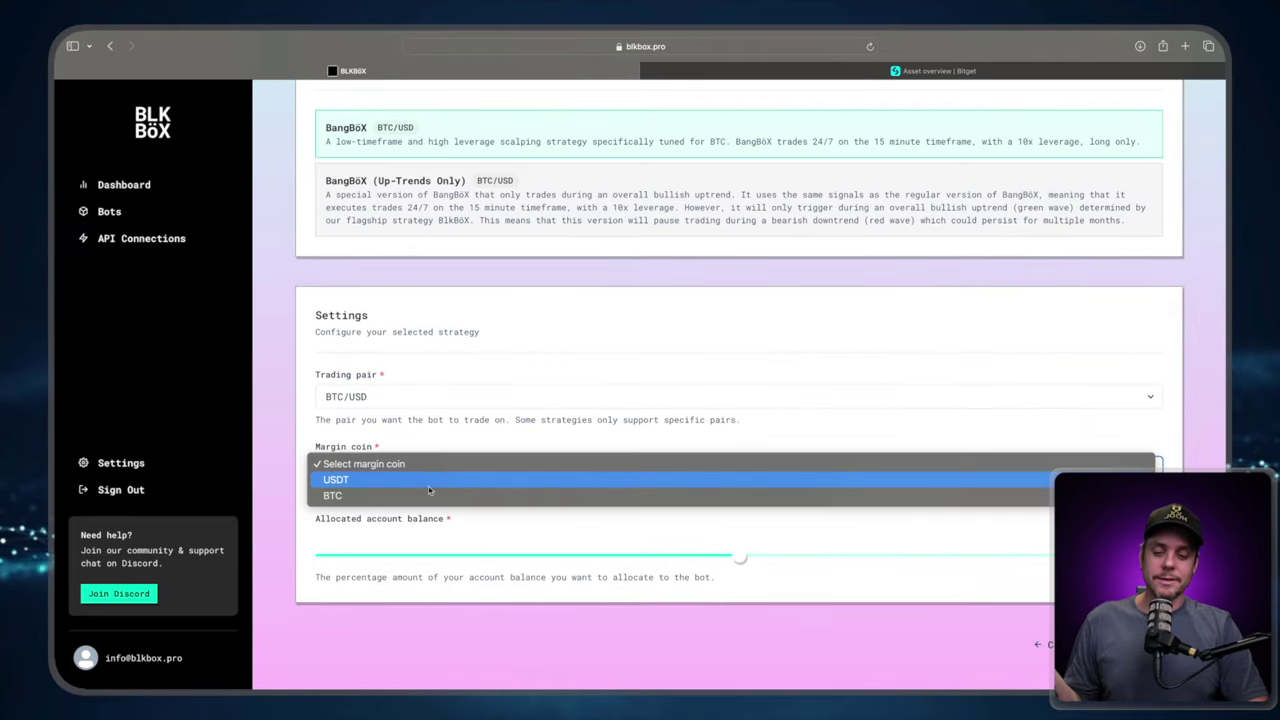
pyautogui.click(430, 498)
pyautogui.scroll(-1, 430, 511)
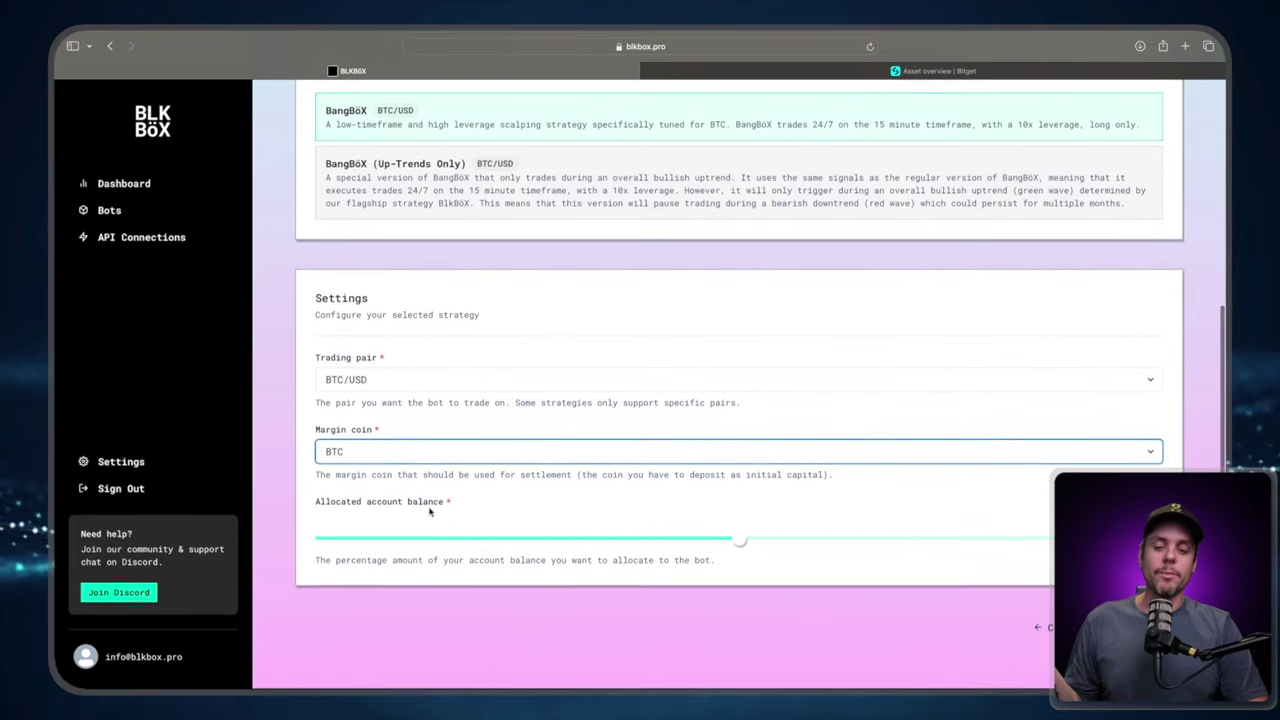
pyautogui.click(423, 451)
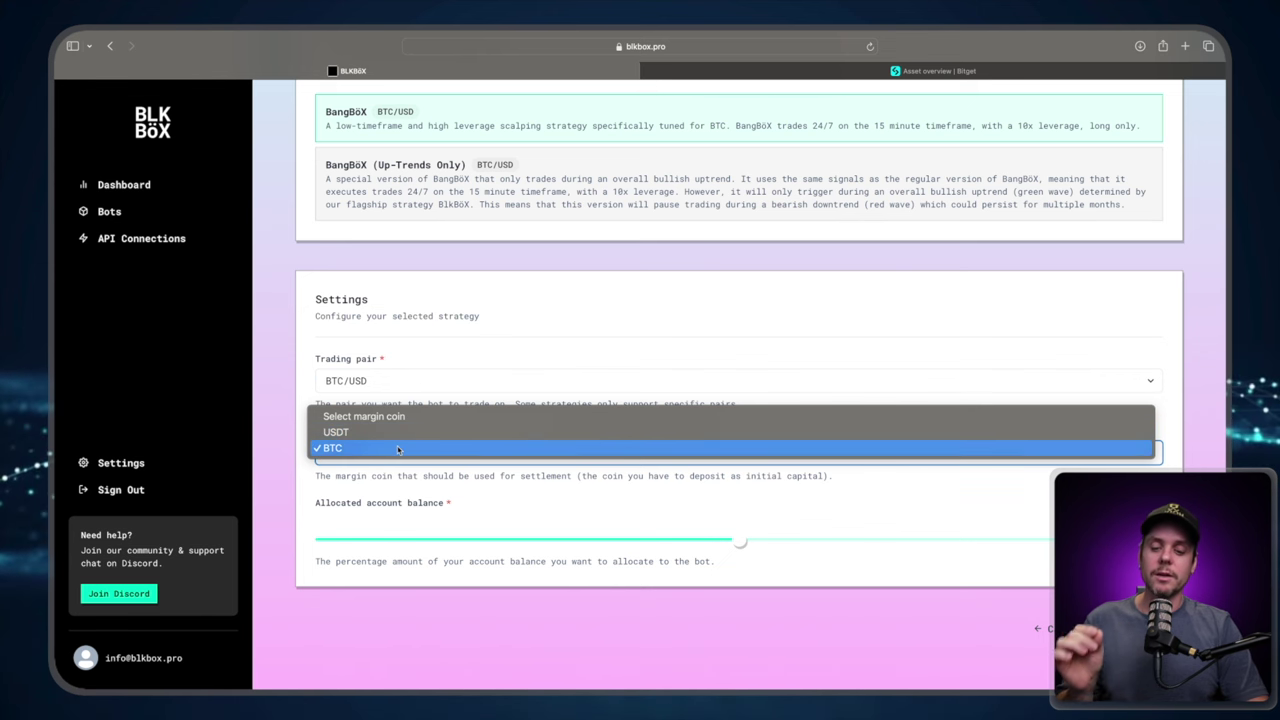
pyautogui.click(415, 522)
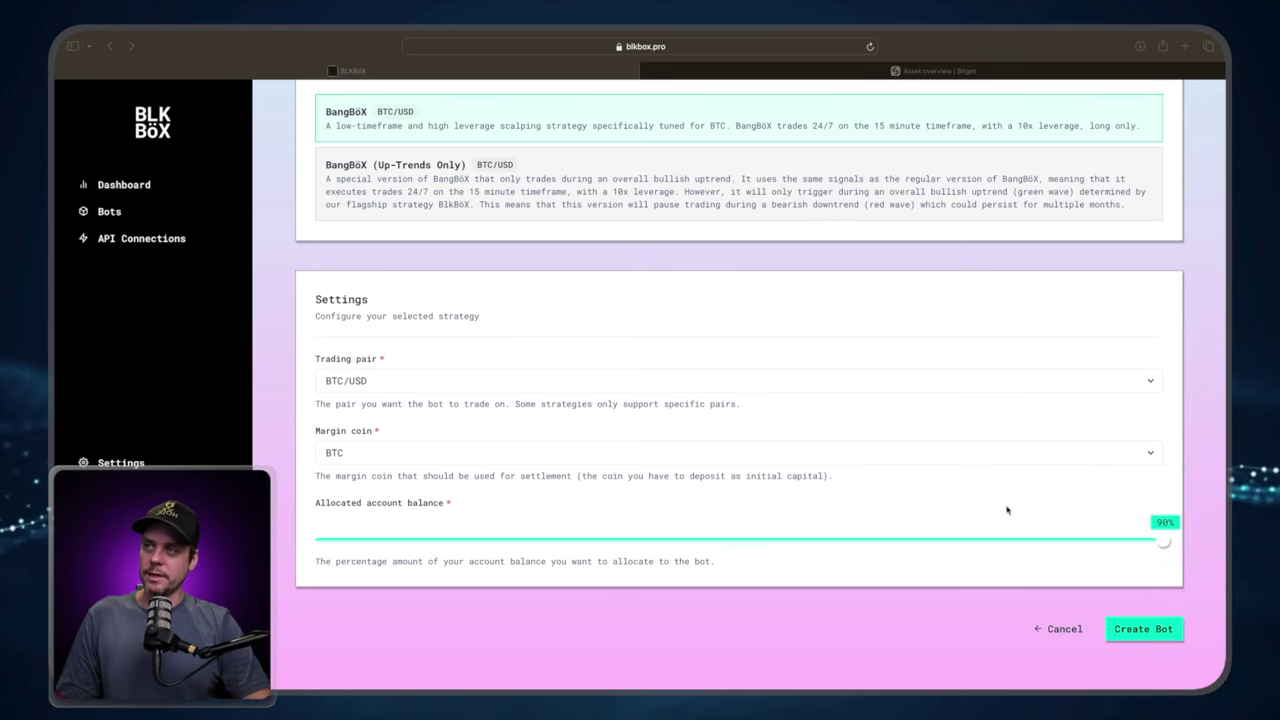
# Step: Set the allocated account balance to 90% and create the bot, accepting the beta-version risks
pyautogui.click(975, 553)
pyautogui.moveTo(1157, 542)
pyautogui.mouseDown()
pyautogui.moveTo(986, 545)
pyautogui.moveTo(1171, 539)
pyautogui.mouseUp()
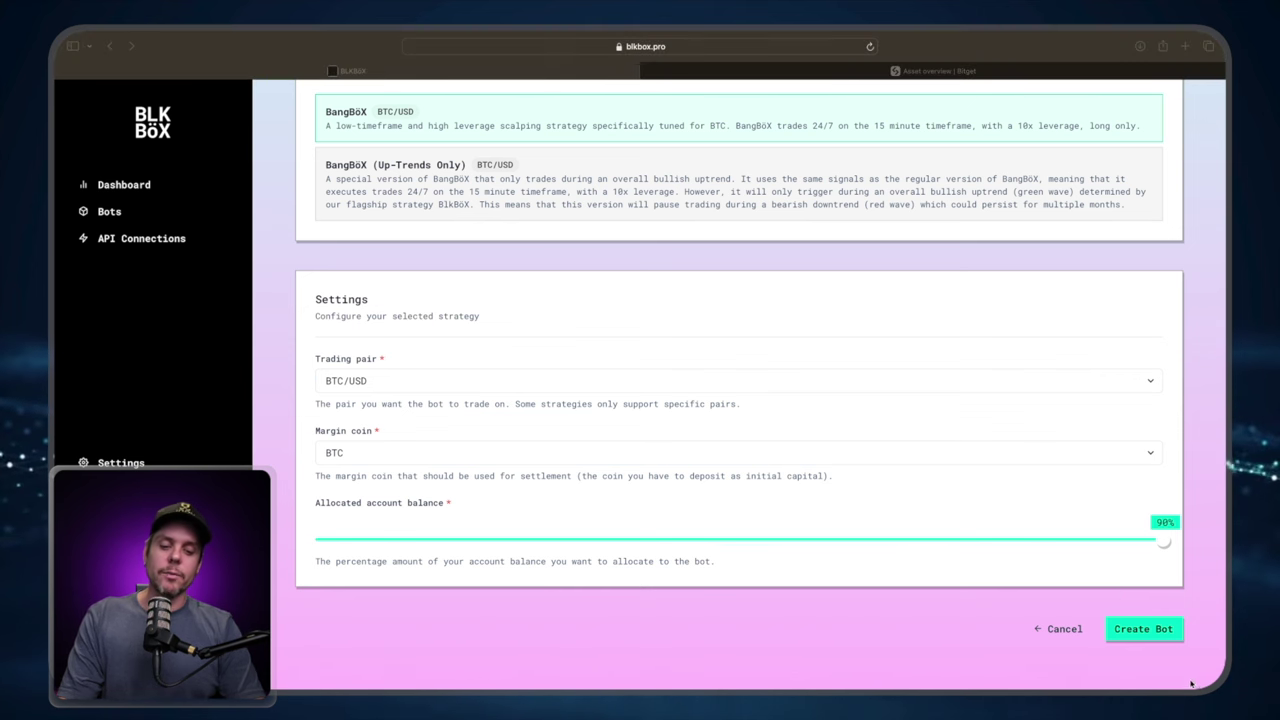
pyautogui.click(1141, 629)
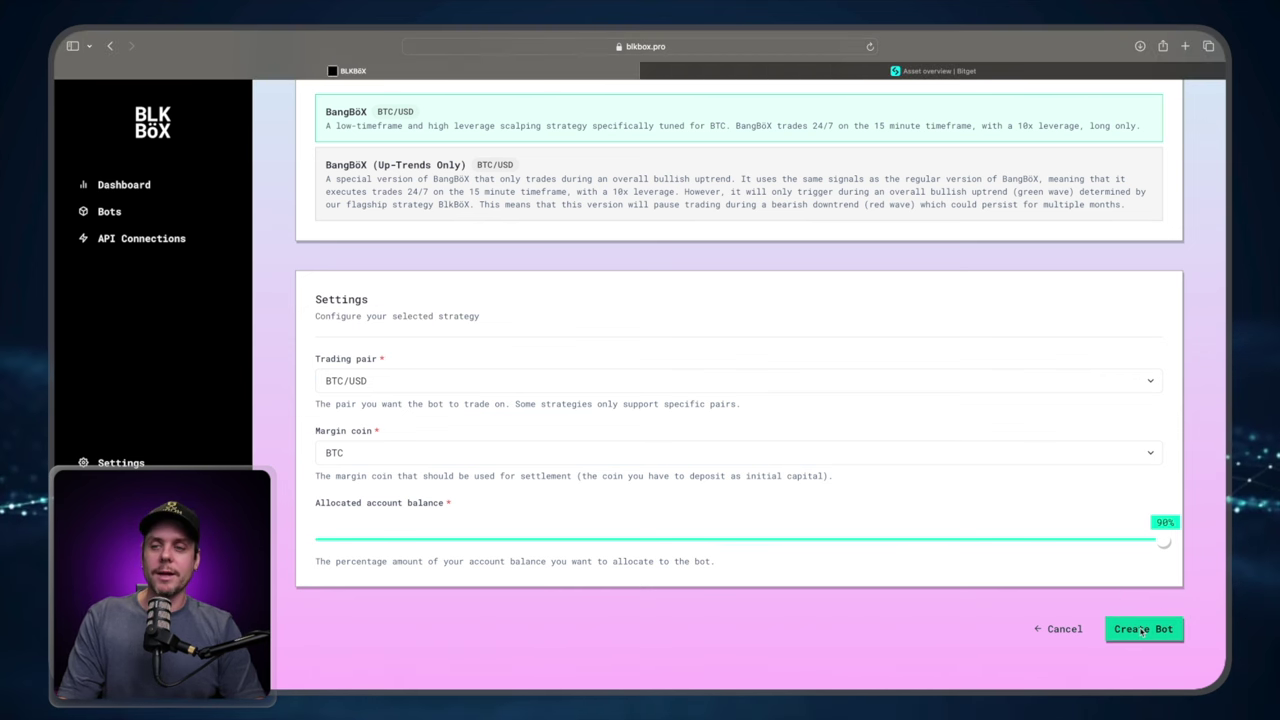
pyautogui.click(1144, 630)
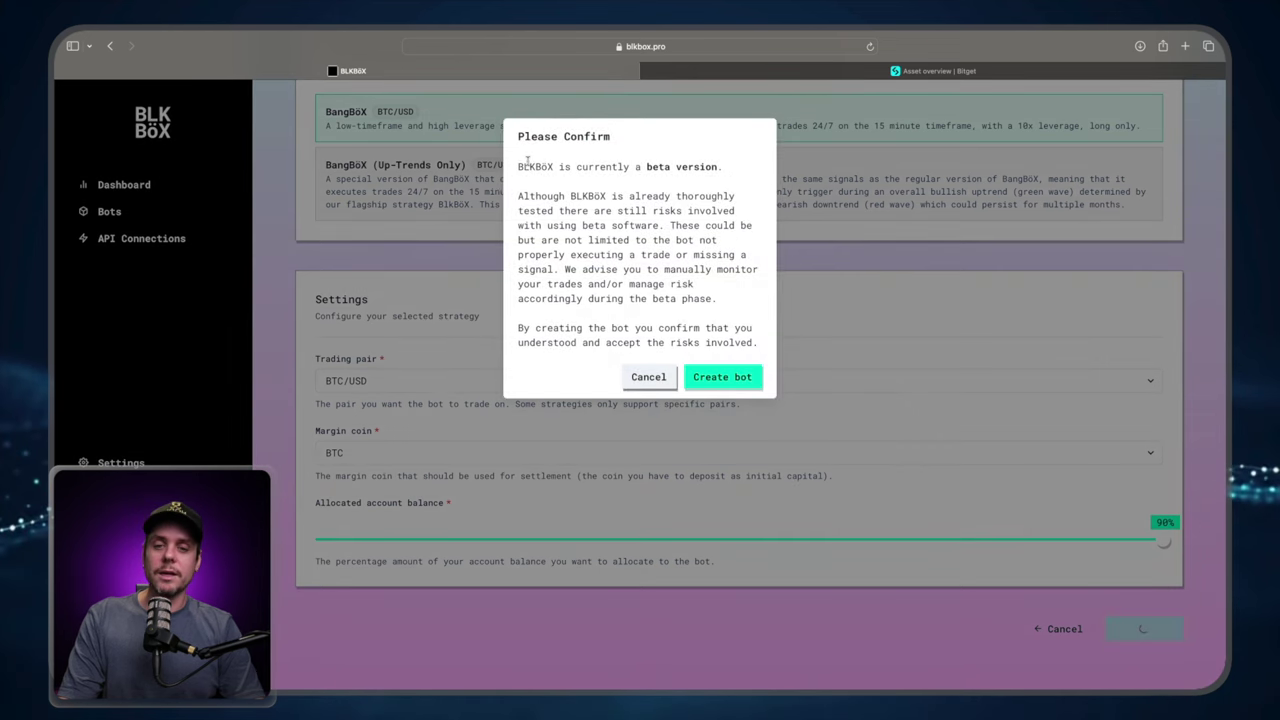
pyautogui.click(724, 377)
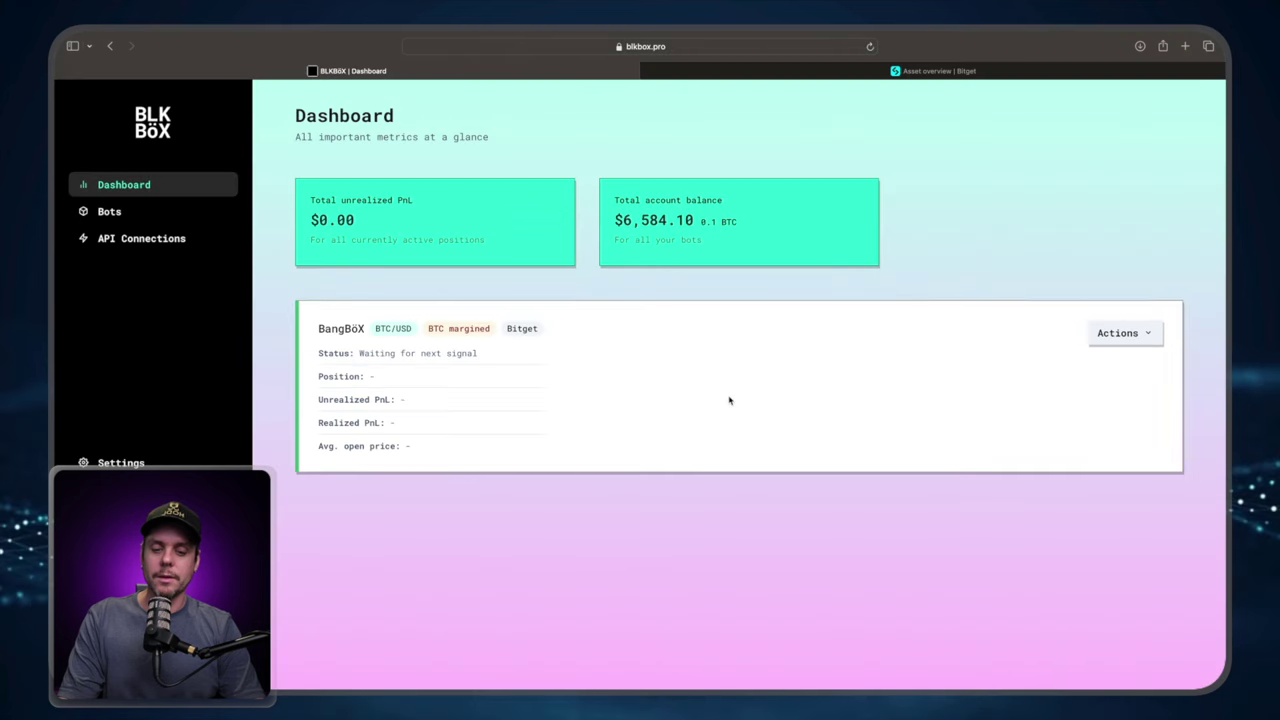